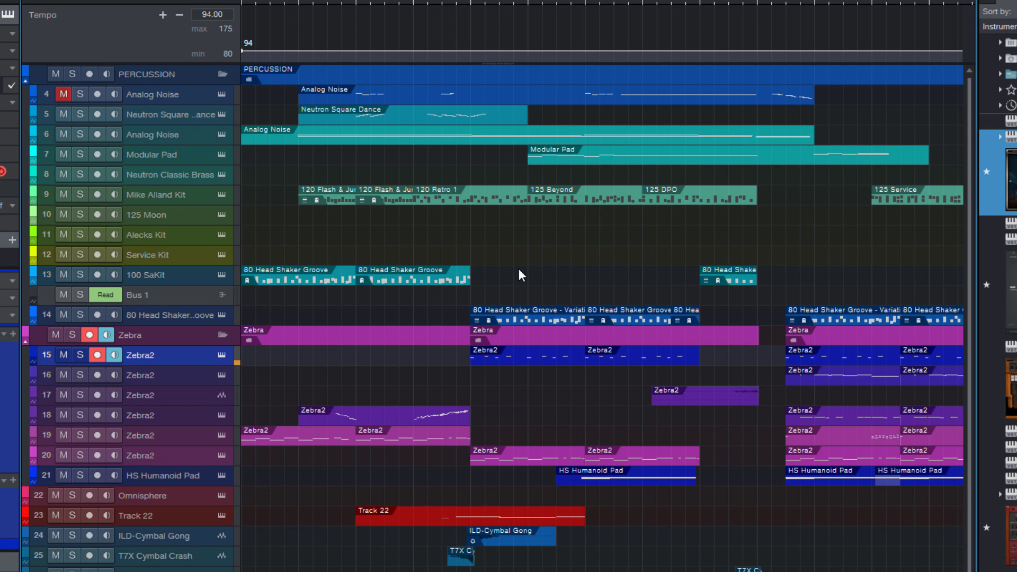
Switch the browser to Files and toggle the 80s EP Bright Pro Mixdown folder open and closed.
{"action": "scroll", "coordinate": [555, 362], "scroll_direction": "down", "scroll_amount": 2}
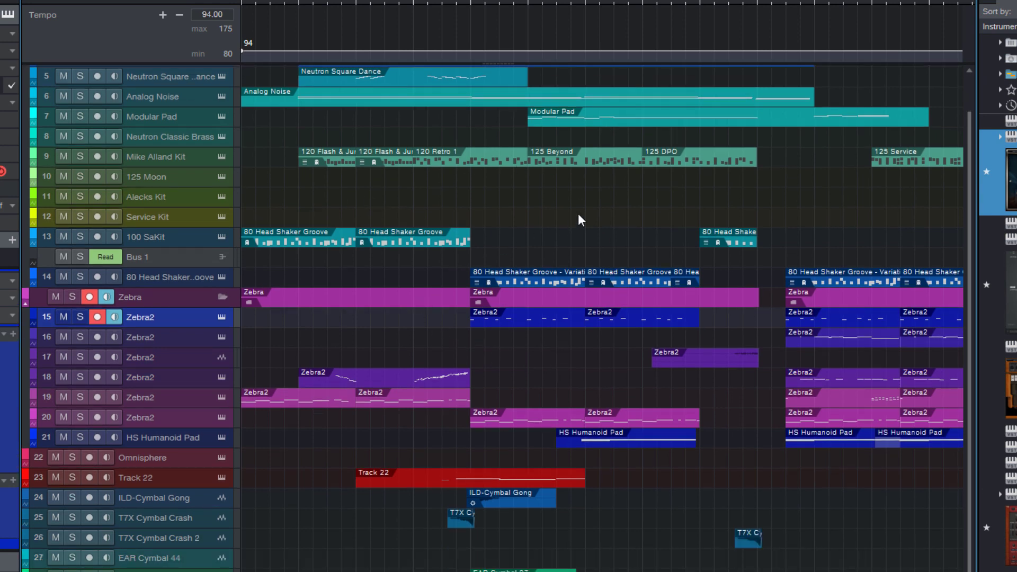
{"action": "scroll", "coordinate": [577, 212], "scroll_direction": "up", "scroll_amount": 2}
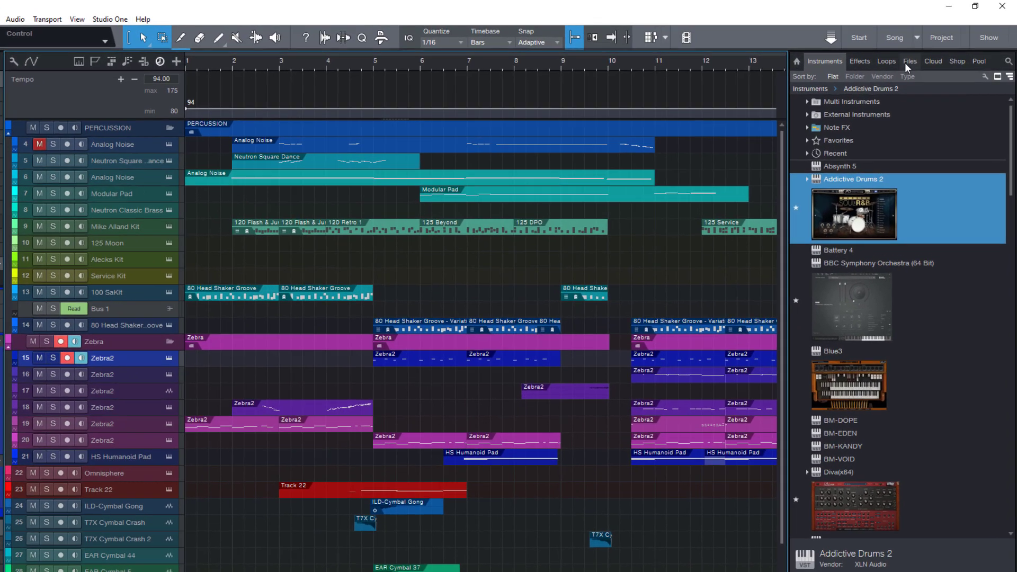
{"action": "left_click", "coordinate": [906, 62]}
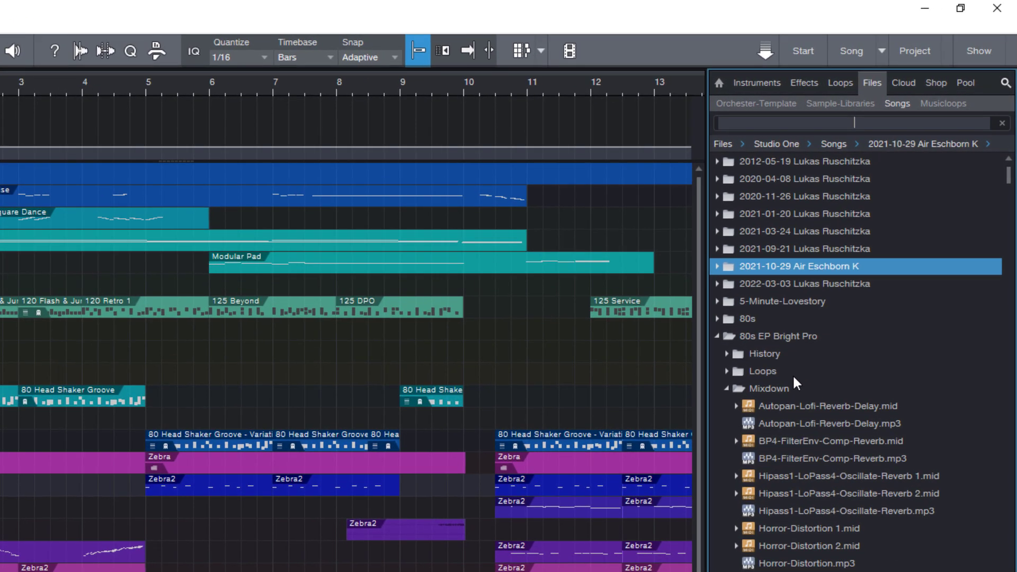
{"action": "double_click", "coordinate": [786, 389]}
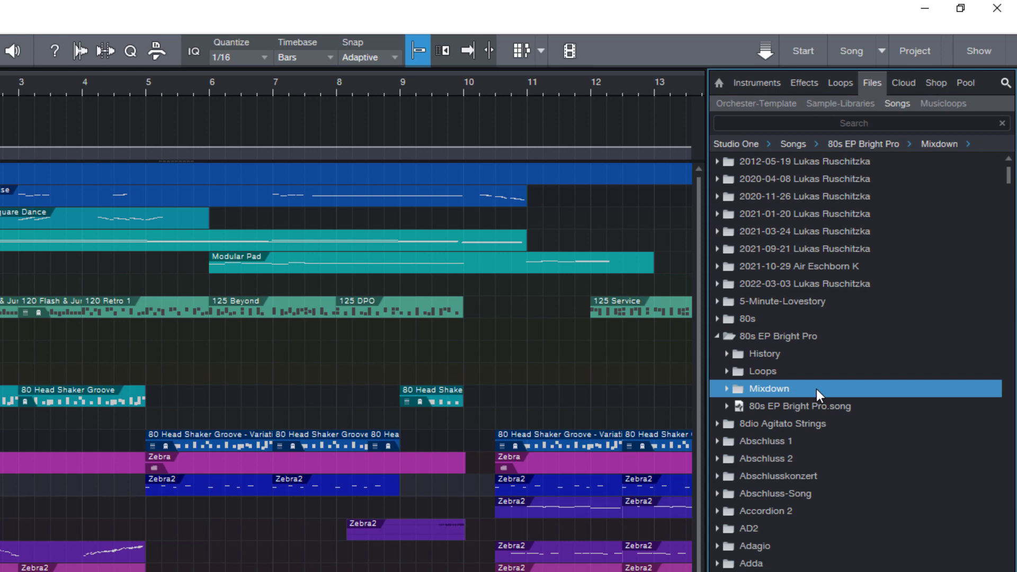
{"action": "double_click", "coordinate": [815, 389]}
{"action": "double_click", "coordinate": [784, 389]}
Check the Sample-Libraries root, then return to Songs and expand the Mixdown folder.
{"action": "left_click", "coordinate": [840, 103]}
{"action": "scroll", "coordinate": [854, 335], "scroll_direction": "down", "scroll_amount": 3}
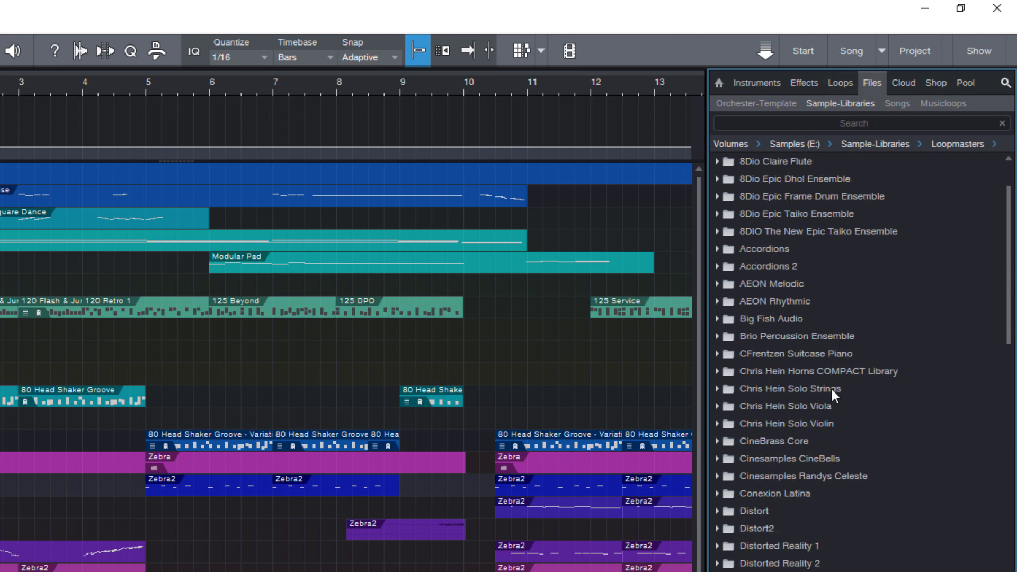
{"action": "scroll", "coordinate": [830, 386], "scroll_direction": "up", "scroll_amount": 4}
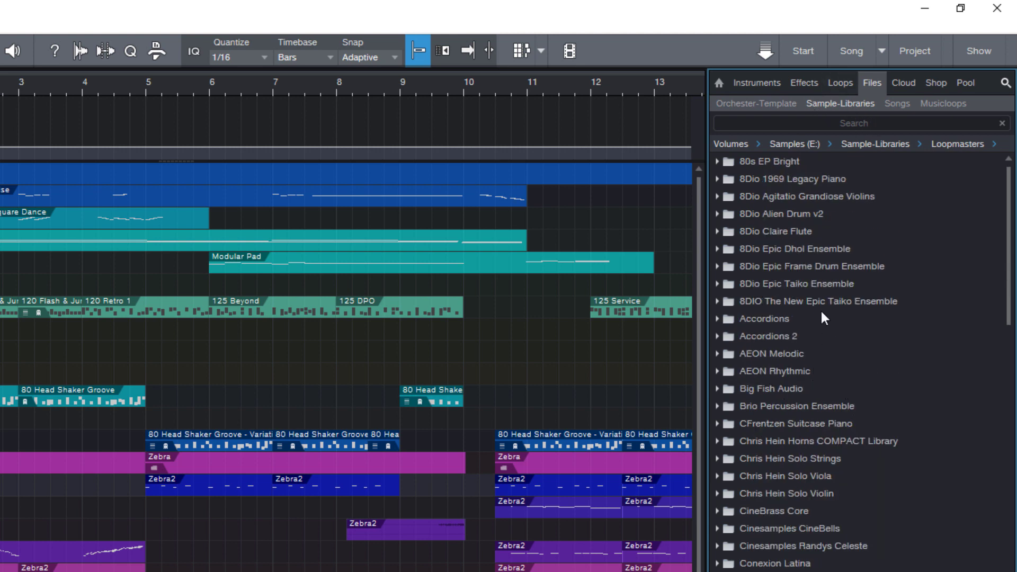
{"action": "left_click", "coordinate": [900, 103]}
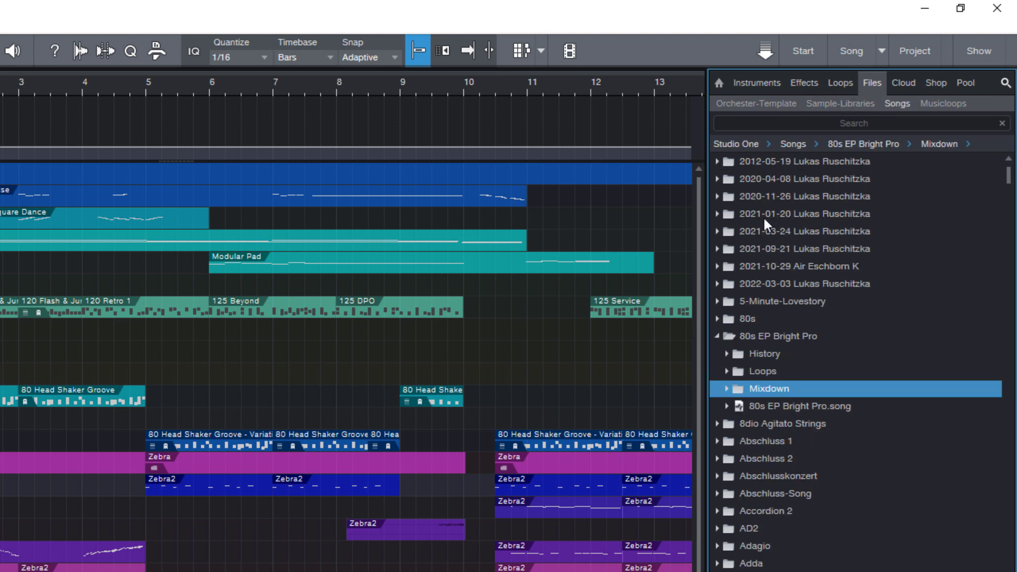
{"action": "double_click", "coordinate": [755, 387]}
Select Mixdown MIDI files Hipass1-LoPass4-Oscillate-Reverb 1.mid through Horror-Distortion 1.mid and drag them toward the song.
{"action": "scroll", "coordinate": [754, 385], "scroll_direction": "down", "scroll_amount": 3}
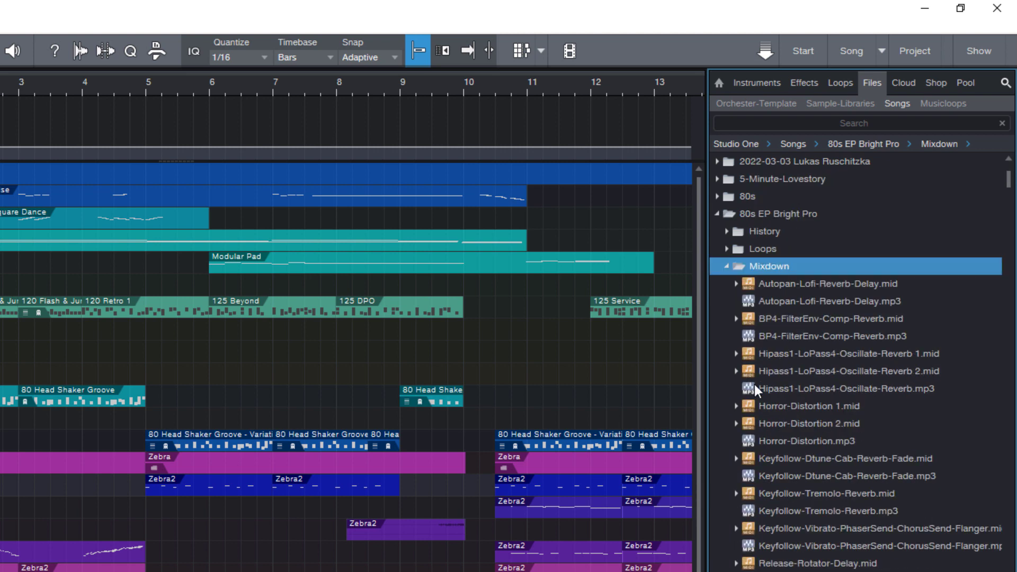
{"action": "scroll", "coordinate": [754, 383], "scroll_direction": "down", "scroll_amount": 1}
{"action": "left_click", "coordinate": [790, 319]}
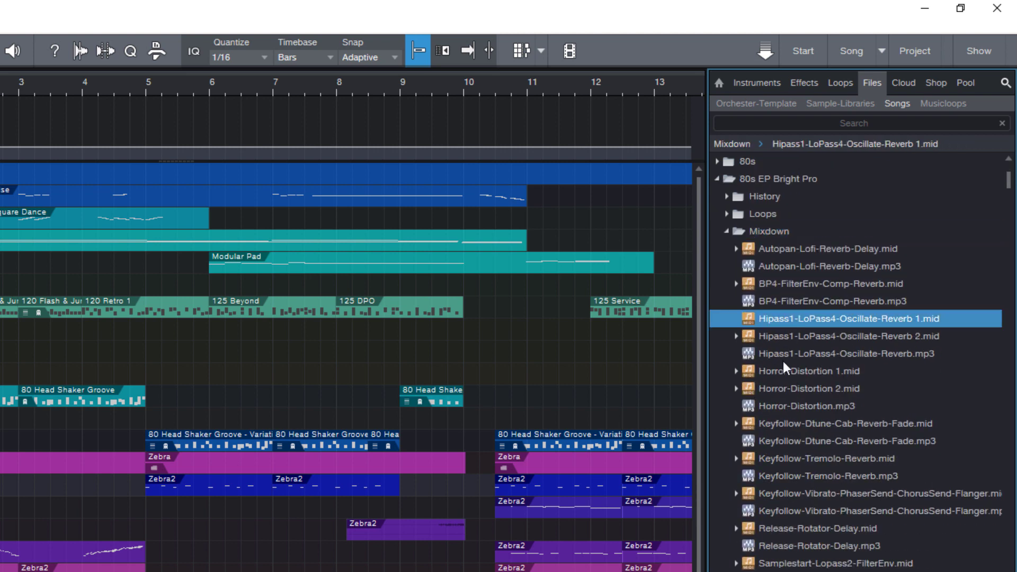
{"action": "left_click", "coordinate": [783, 371], "text": "shift"}
{"action": "left_click_drag", "start_coordinate": [781, 321], "coordinate": [747, 335]}
Abandon the drop, clear the file selection, and bring back the file search field.
{"action": "left_click", "coordinate": [933, 114]}
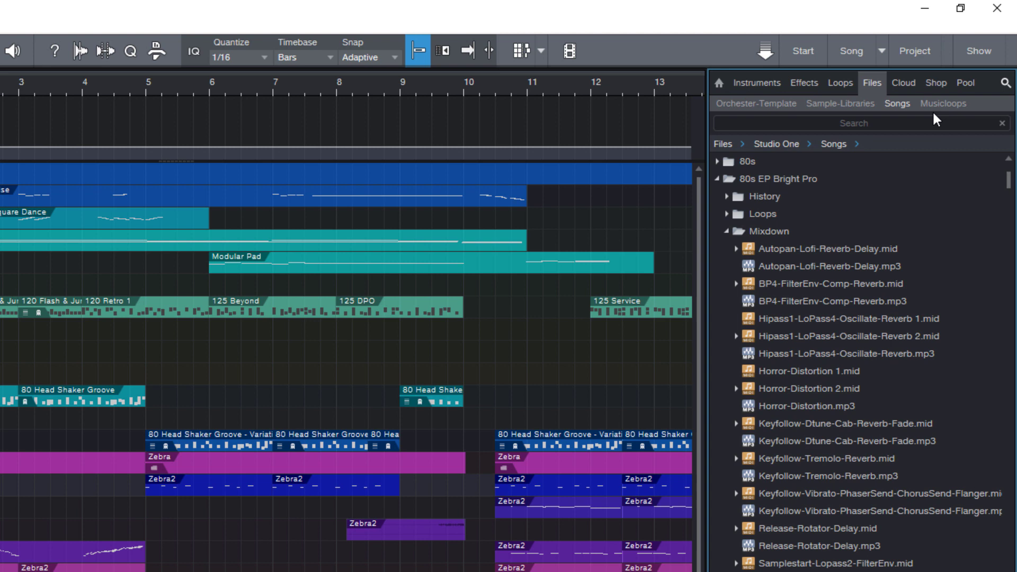
{"action": "left_click", "coordinate": [1005, 82]}
{"action": "left_click", "coordinate": [1005, 82]}
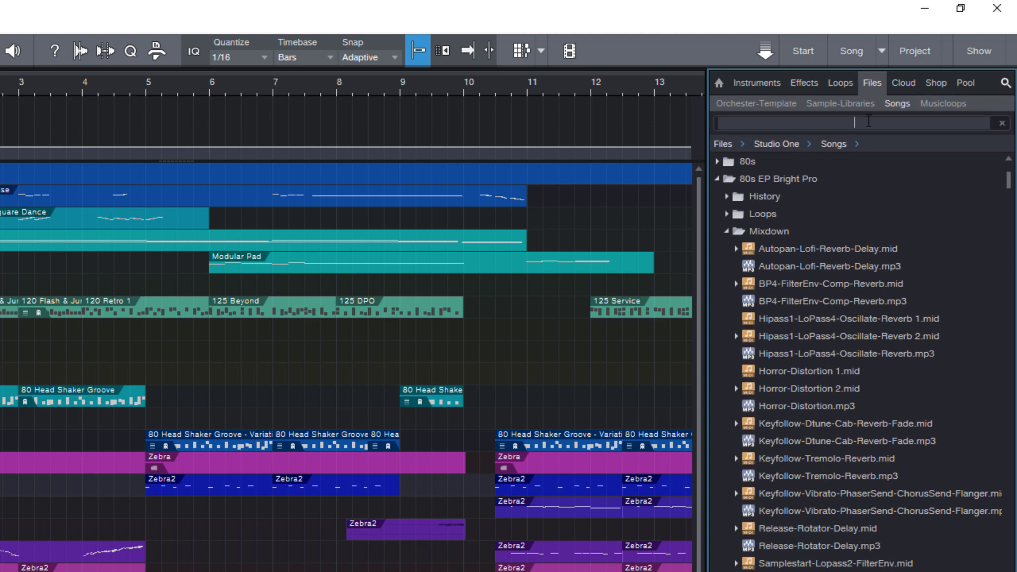
Search 'diary secrets', show the Diary Secrets 2.song result in its folder, and expand it.
{"action": "type", "text": "diary secrets"}
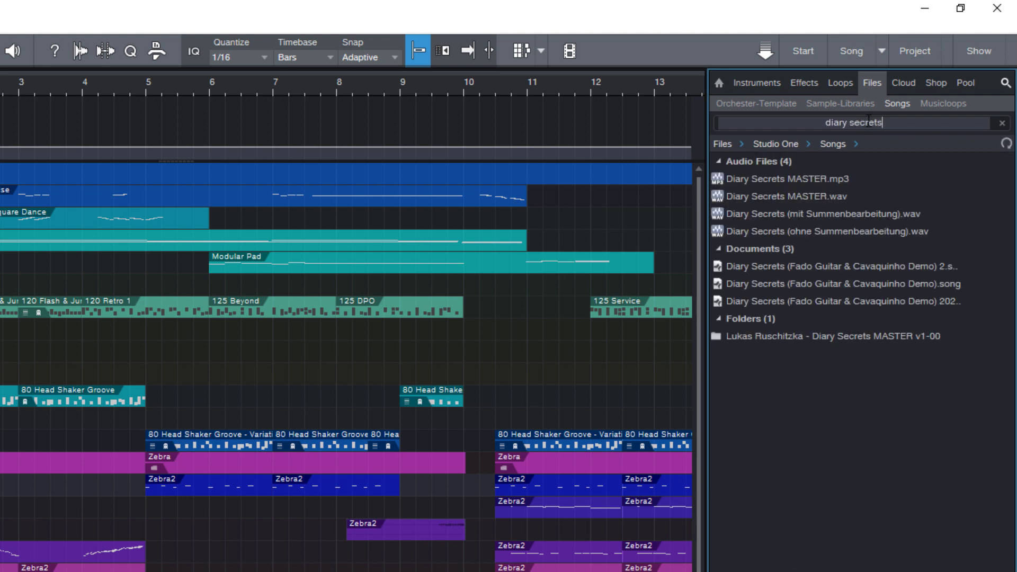
{"action": "right_click", "coordinate": [768, 268]}
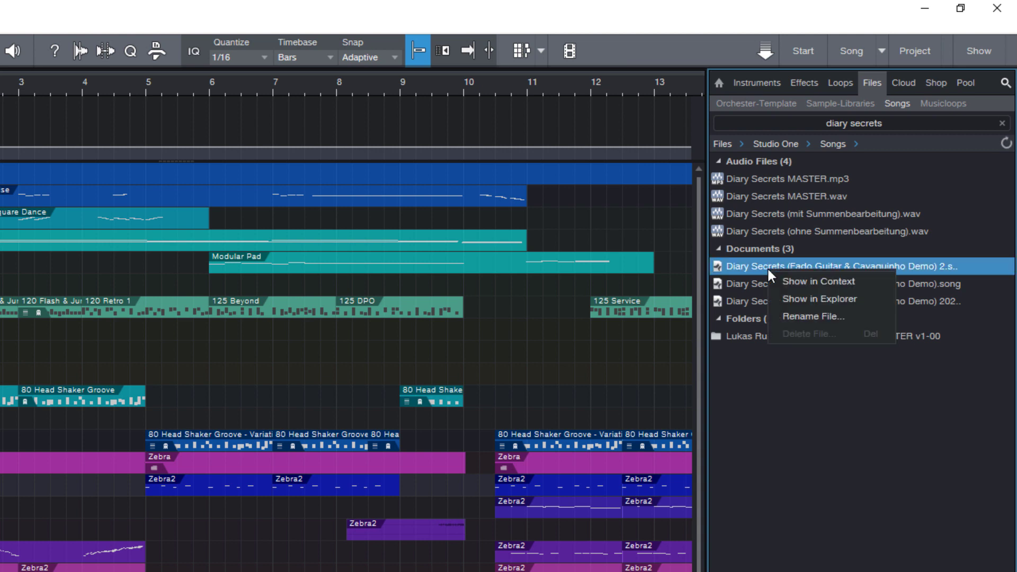
{"action": "left_click", "coordinate": [812, 281]}
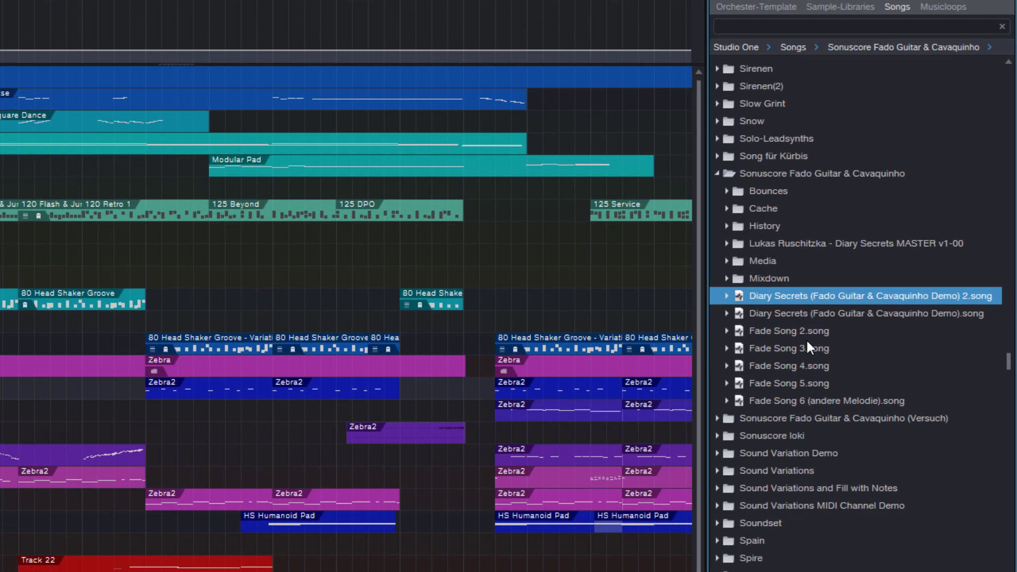
{"action": "left_click", "coordinate": [727, 295]}
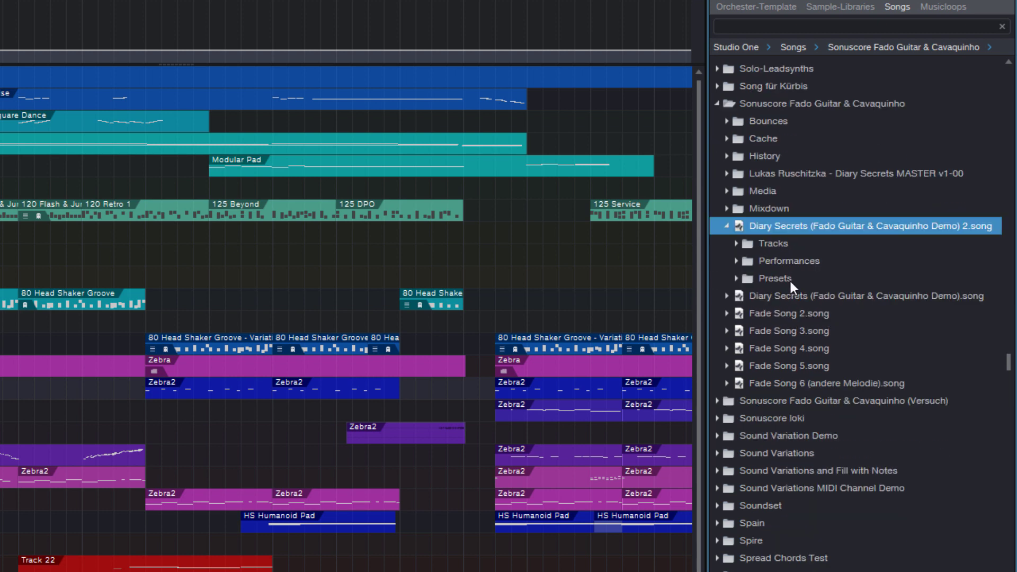
{"action": "scroll", "coordinate": [817, 215], "scroll_direction": "down", "scroll_amount": 1}
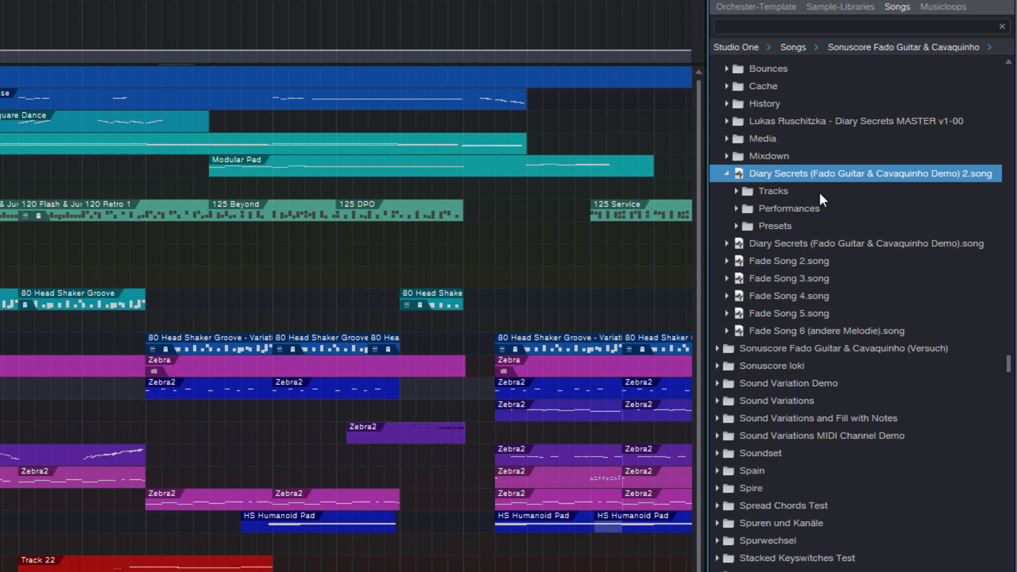
Drag the first Kontakt 6 track from the song's Tracks folder into the arrangement as track 31.
{"action": "double_click", "coordinate": [770, 191]}
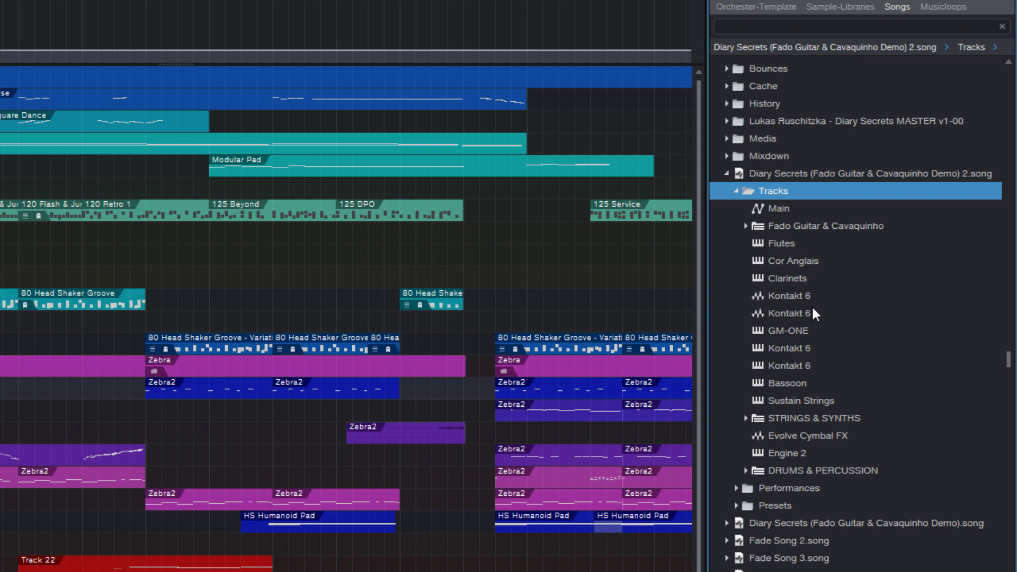
{"action": "left_click", "coordinate": [779, 314]}
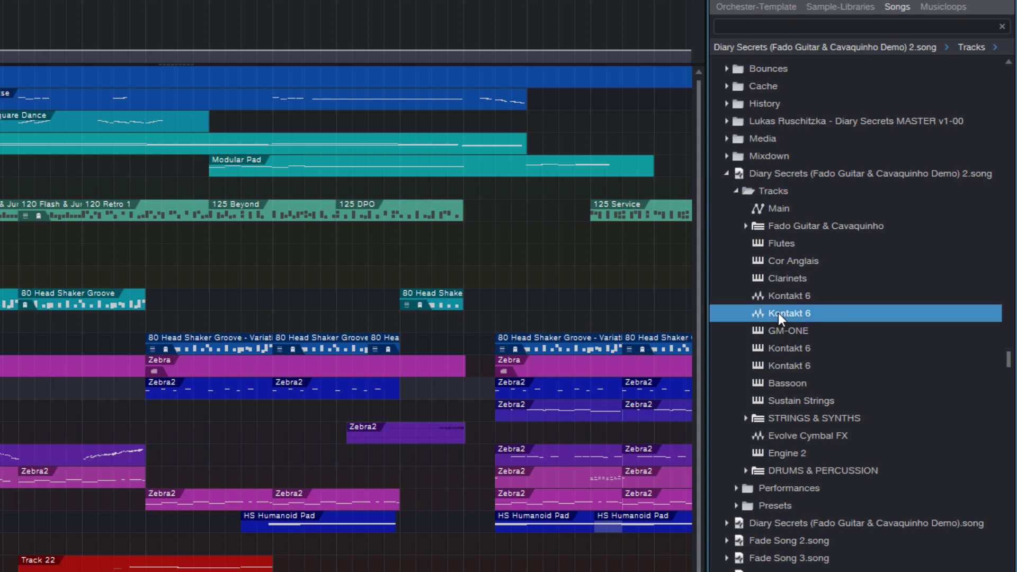
{"action": "left_click", "coordinate": [785, 296]}
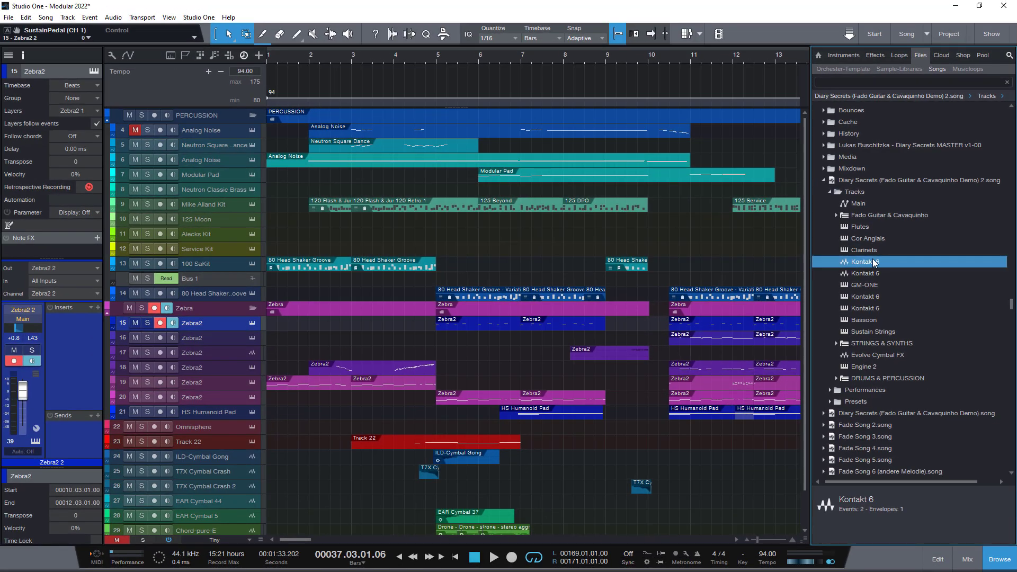
{"action": "left_click_drag", "start_coordinate": [873, 263], "coordinate": [560, 378]}
{"action": "left_click_drag", "start_coordinate": [298, 538], "coordinate": [377, 550]}
Solo and play the Kontakt 6 track near bar 35, then stop, unsolo, and return to the start.
{"action": "key", "text": "s"}
{"action": "key", "text": "space"}
{"action": "left_click", "coordinate": [460, 55]}
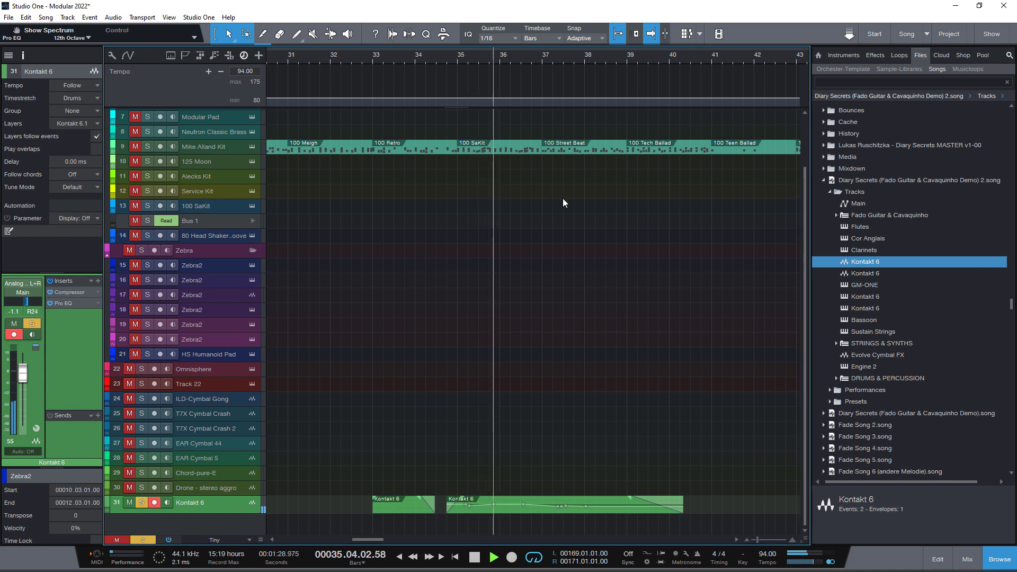
{"action": "key", "text": "s"}
{"action": "key", "text": "space"}
{"action": "key", "text": "Home"}
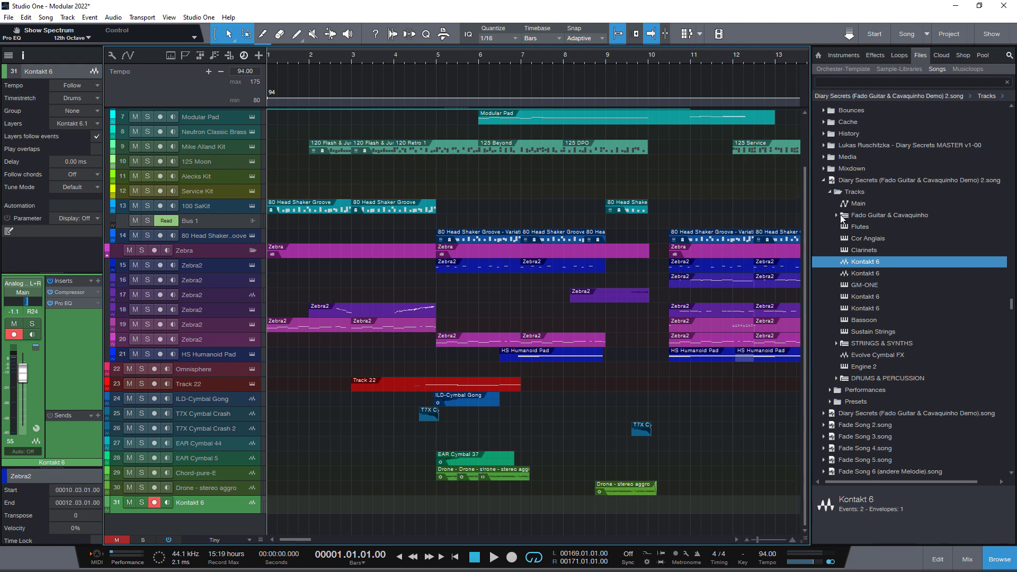
Import Magic Harp 1, Magic Harp 2 and Childhood Memories from the Fado Guitar & Cavaquinho folder track.
{"action": "double_click", "coordinate": [854, 216]}
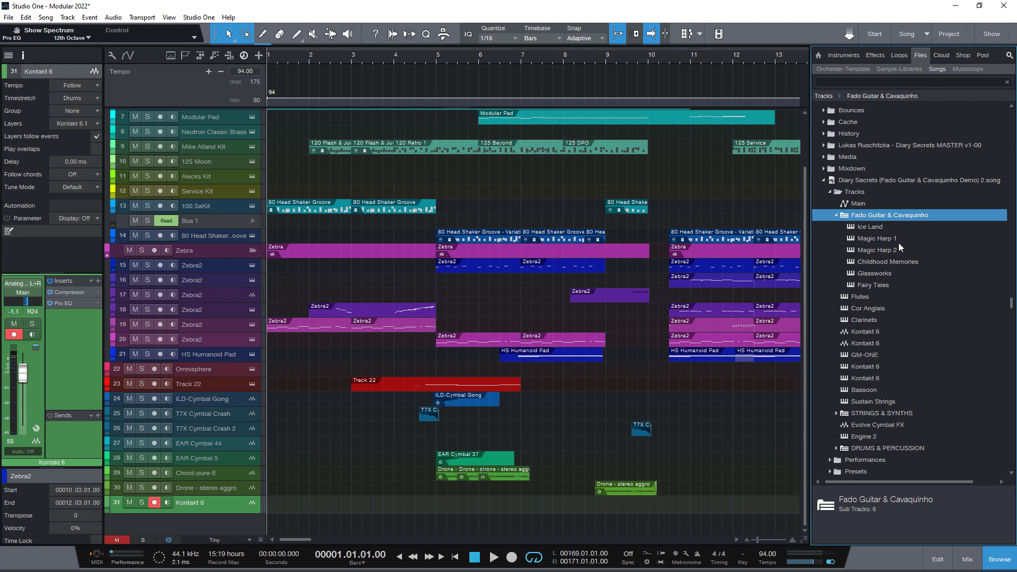
{"action": "scroll", "coordinate": [900, 242], "scroll_direction": "down", "scroll_amount": 1}
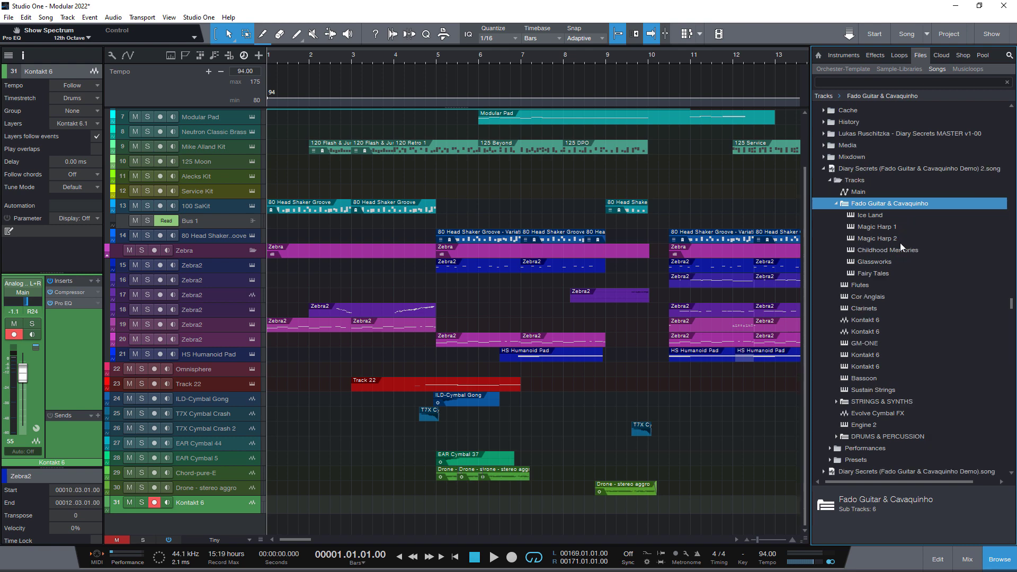
{"action": "left_click", "coordinate": [873, 250]}
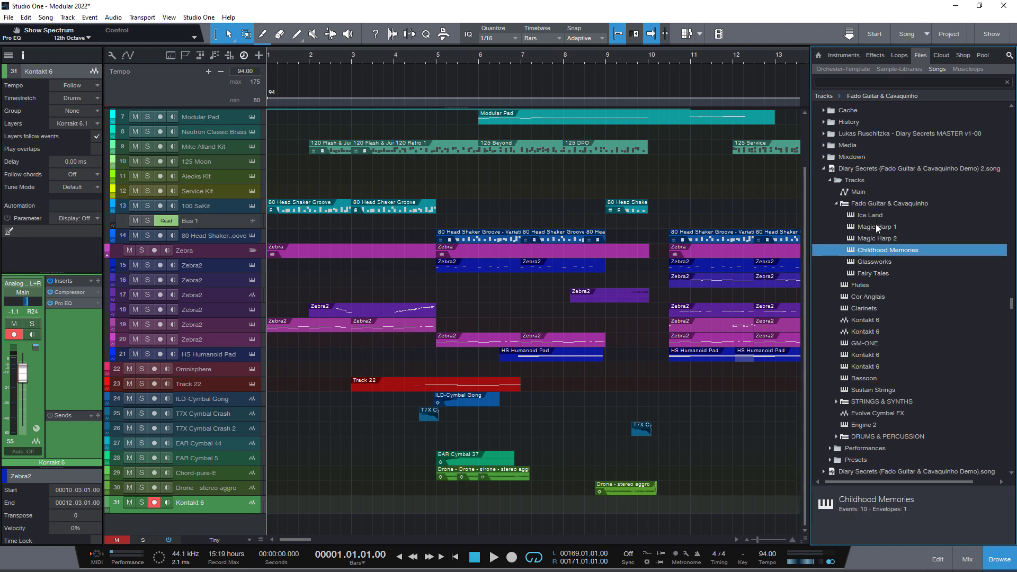
{"action": "left_click", "coordinate": [876, 227]}
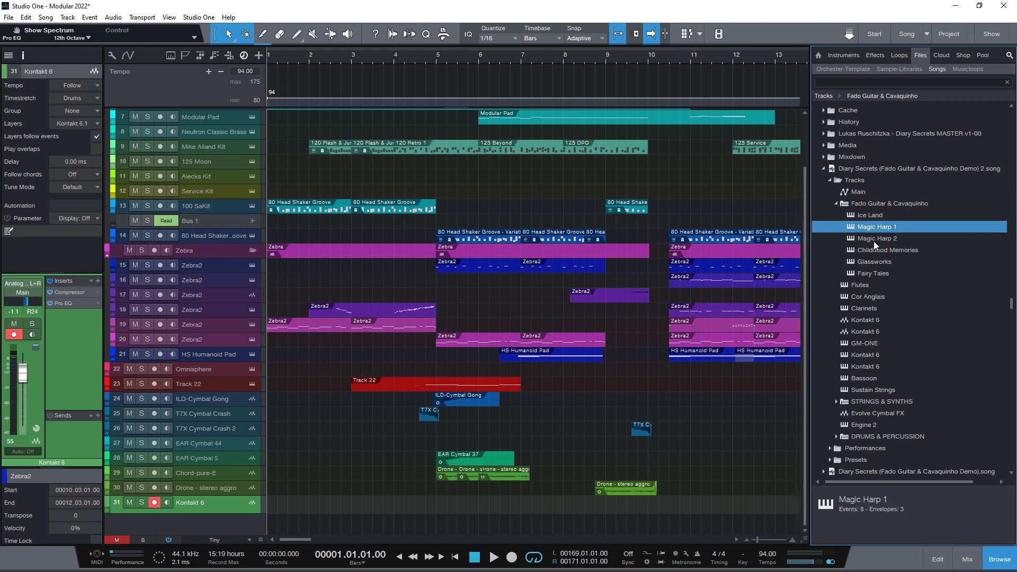
{"action": "left_click", "coordinate": [872, 245], "text": "shift"}
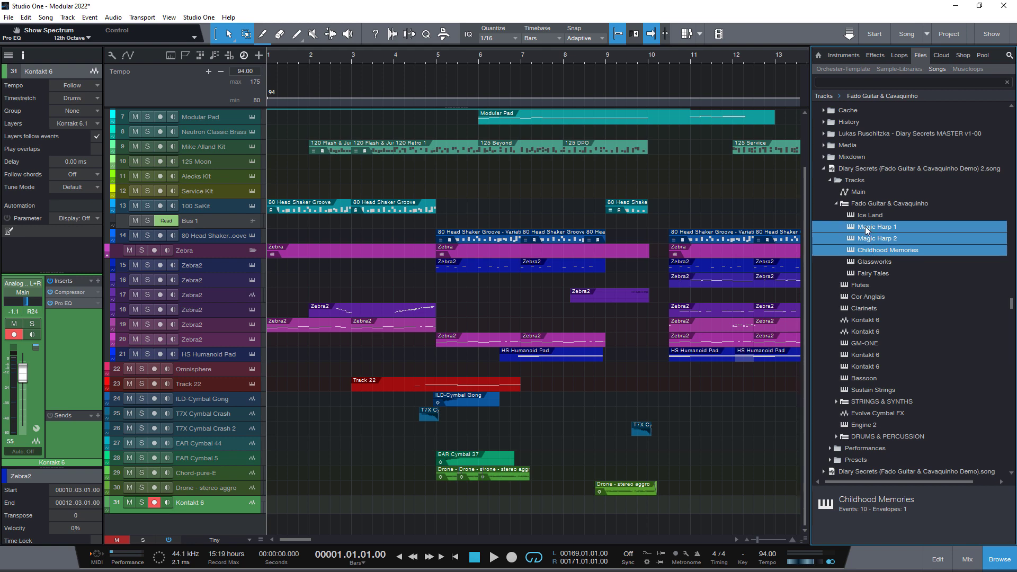
{"action": "left_click_drag", "start_coordinate": [866, 227], "coordinate": [540, 205]}
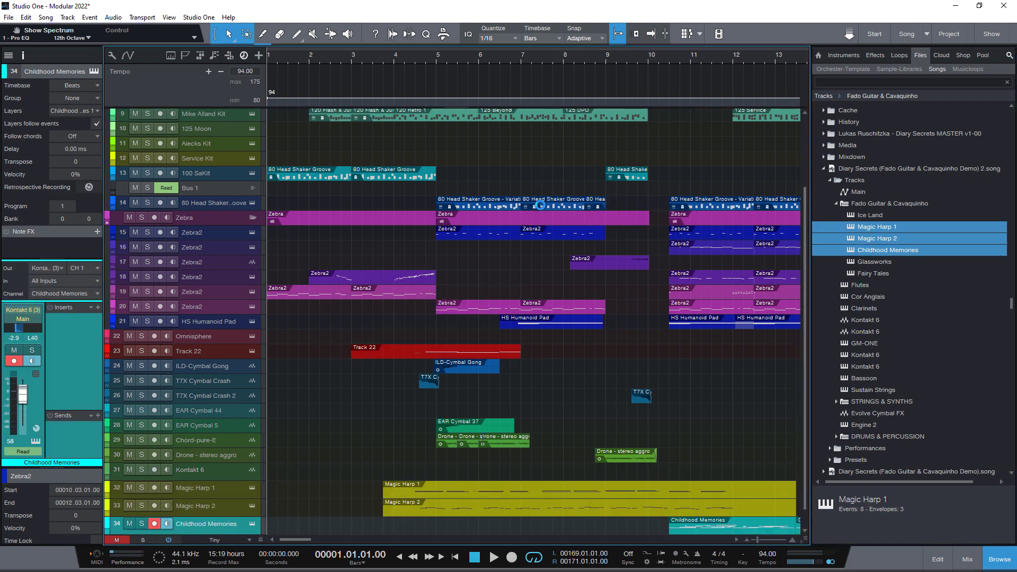
Select the new Magic Harp 1, Magic Harp 2 and Childhood Memories track headers to check them.
{"action": "left_click", "coordinate": [227, 470]}
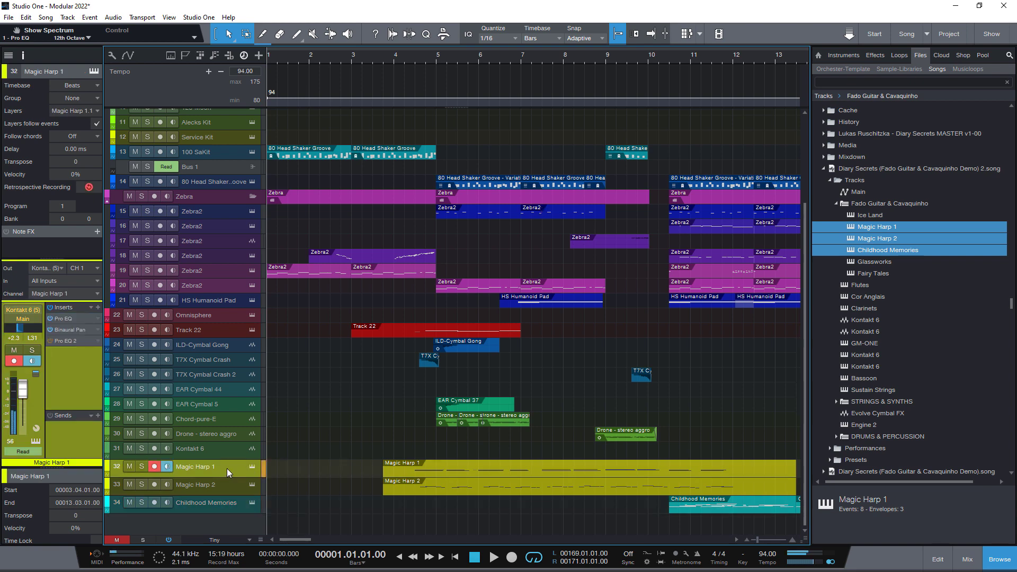
{"action": "left_click", "coordinate": [227, 482]}
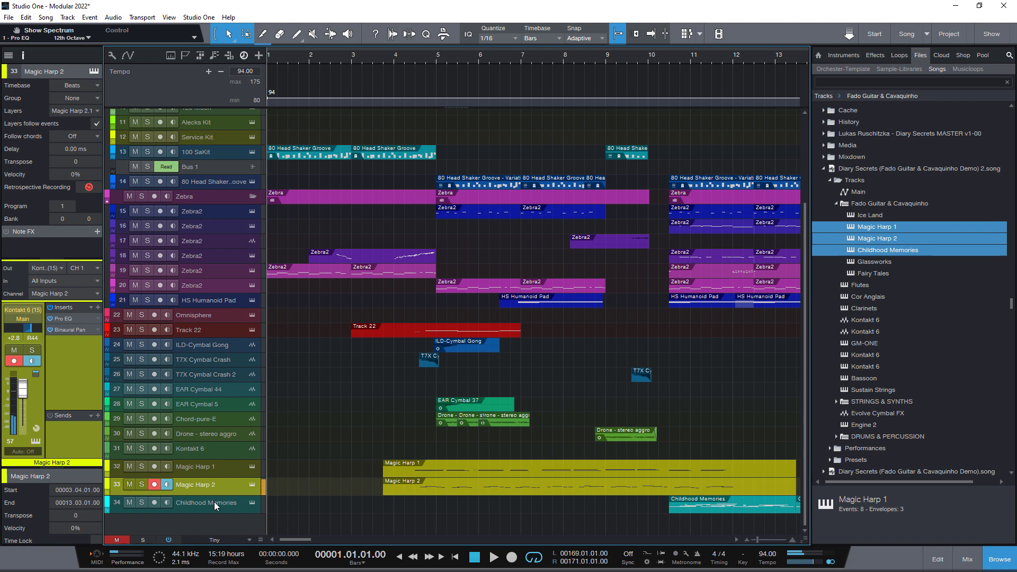
{"action": "left_click", "coordinate": [220, 502]}
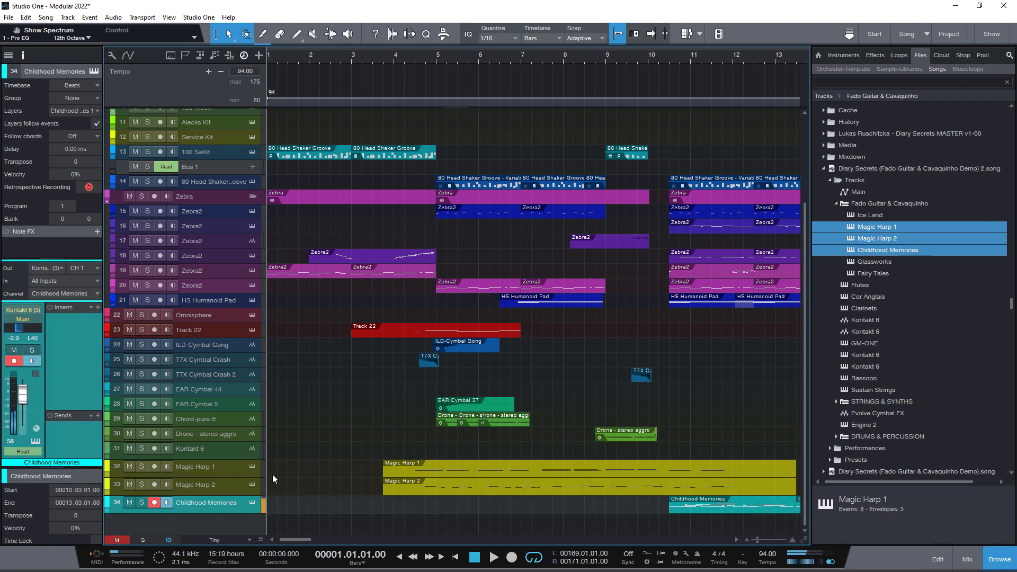
Drag the expanded STRINGS & SYNTHS folder into the arrangement, then drag it up after HS Humanoid Pad.
{"action": "double_click", "coordinate": [879, 203]}
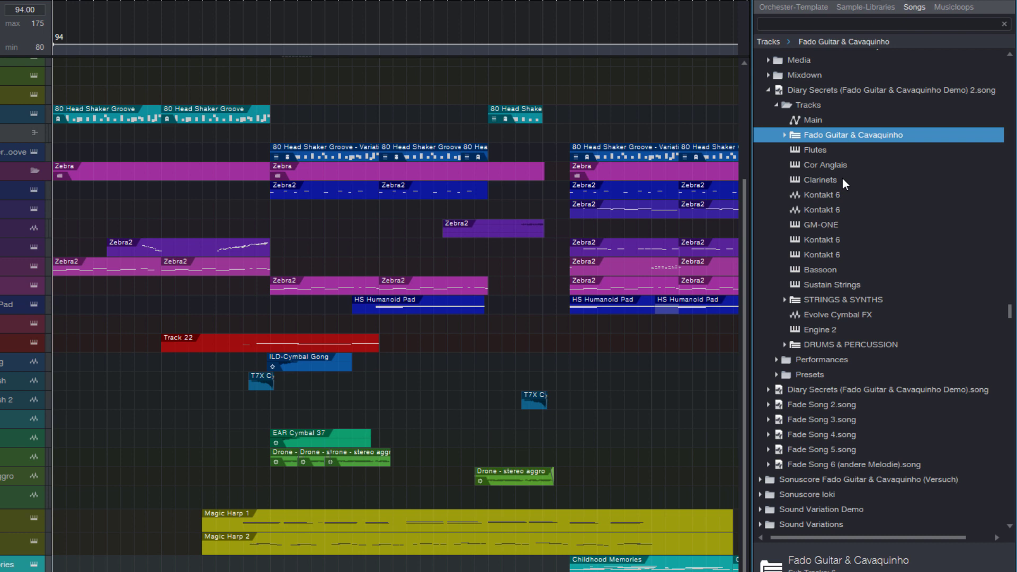
{"action": "double_click", "coordinate": [823, 300]}
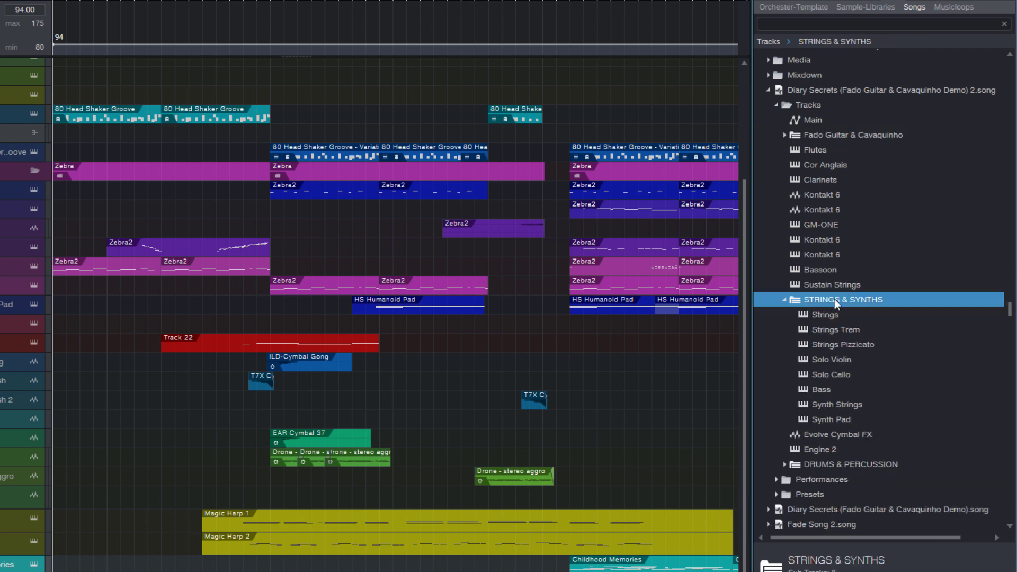
{"action": "scroll", "coordinate": [834, 299], "scroll_direction": "down", "scroll_amount": 2}
{"action": "scroll", "coordinate": [838, 300], "scroll_direction": "down", "scroll_amount": 1}
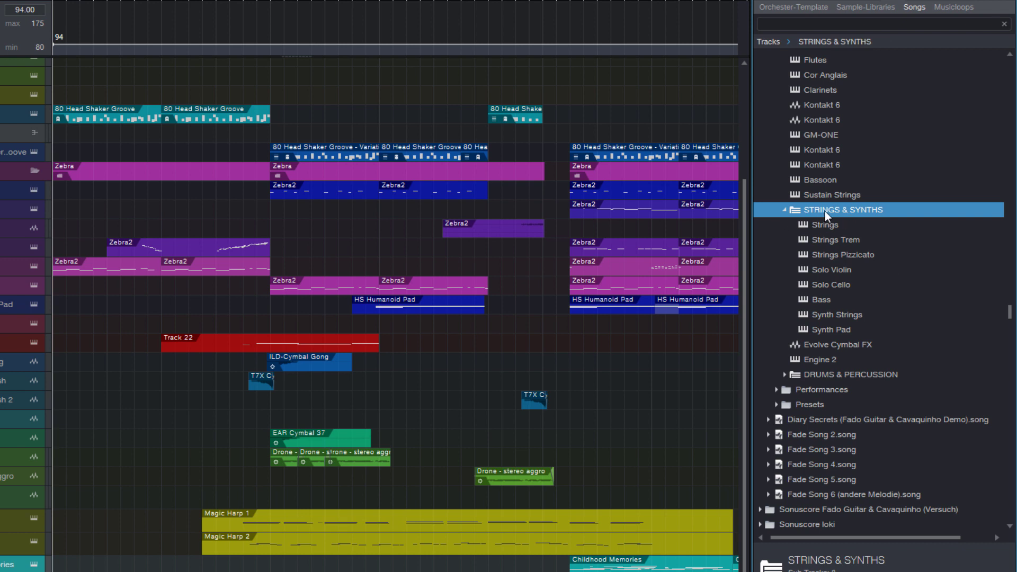
{"action": "scroll", "coordinate": [849, 211], "scroll_direction": "down", "scroll_amount": 1}
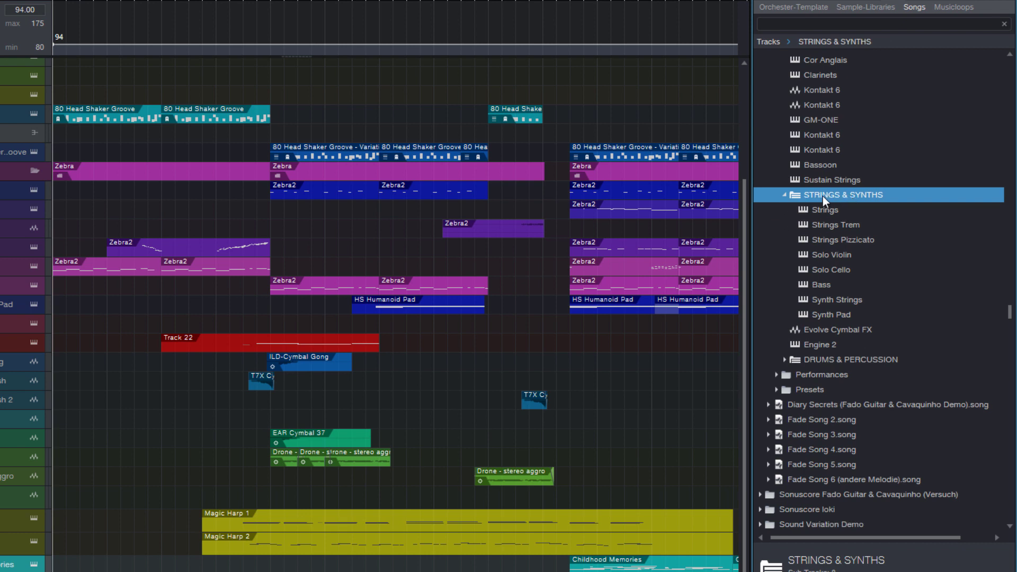
{"action": "scroll", "coordinate": [837, 223], "scroll_direction": "up", "scroll_amount": 3}
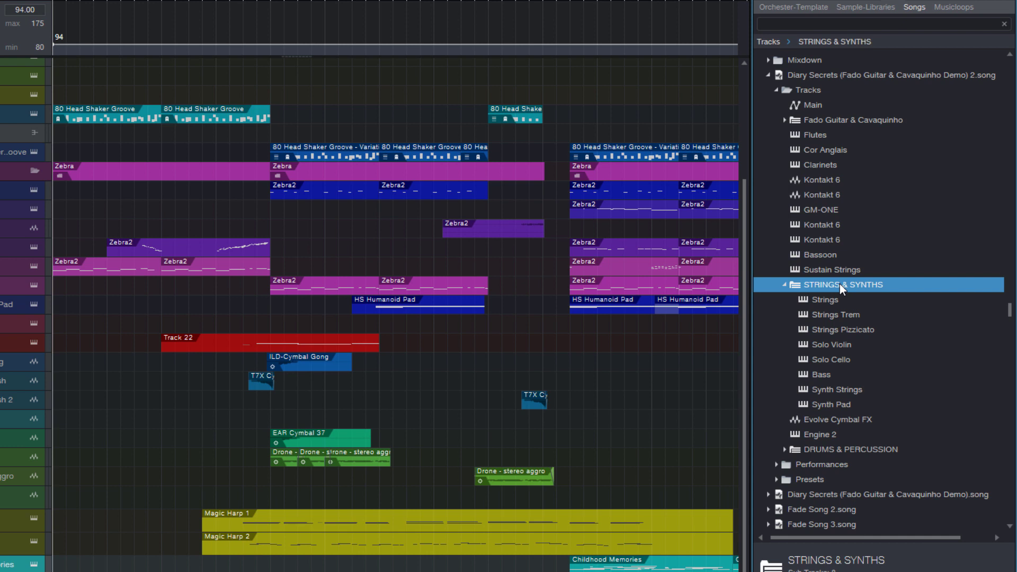
{"action": "left_click_drag", "start_coordinate": [840, 284], "coordinate": [350, 247]}
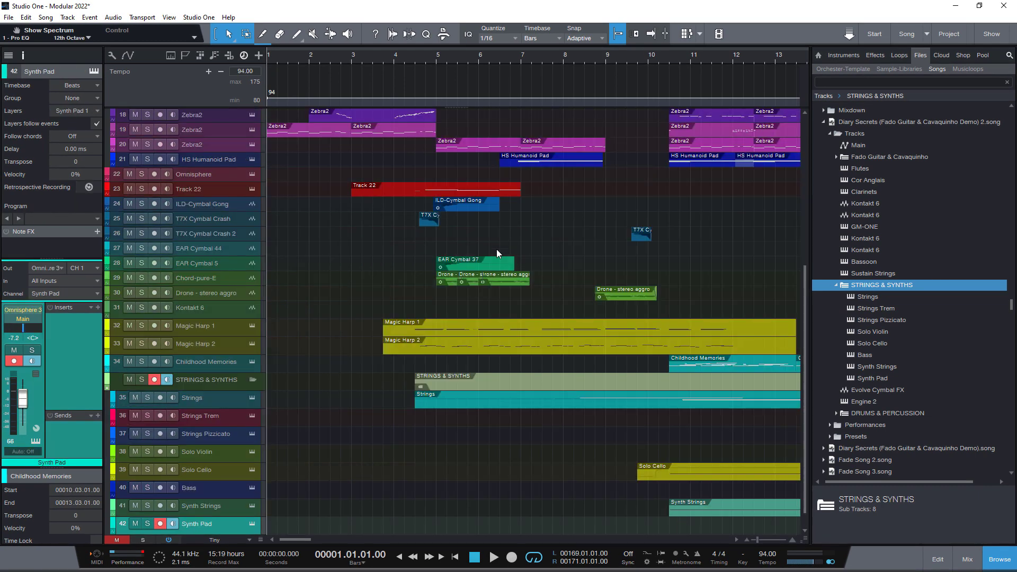
{"action": "left_click_drag", "start_coordinate": [218, 387], "coordinate": [205, 170]}
Zoom the arrangement out with W to show the whole strings part and select the Strings track.
{"action": "scroll", "coordinate": [390, 207], "scroll_direction": "up", "scroll_amount": 5}
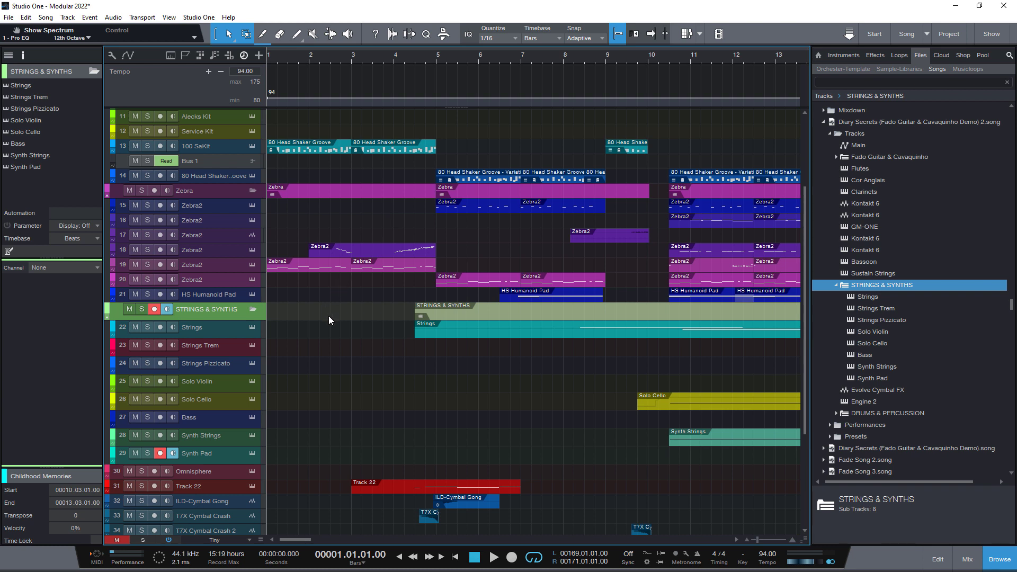
{"action": "key", "text": "w"}
{"action": "key", "text": "w"}
{"action": "key", "text": "w"}
{"action": "key", "text": "w"}
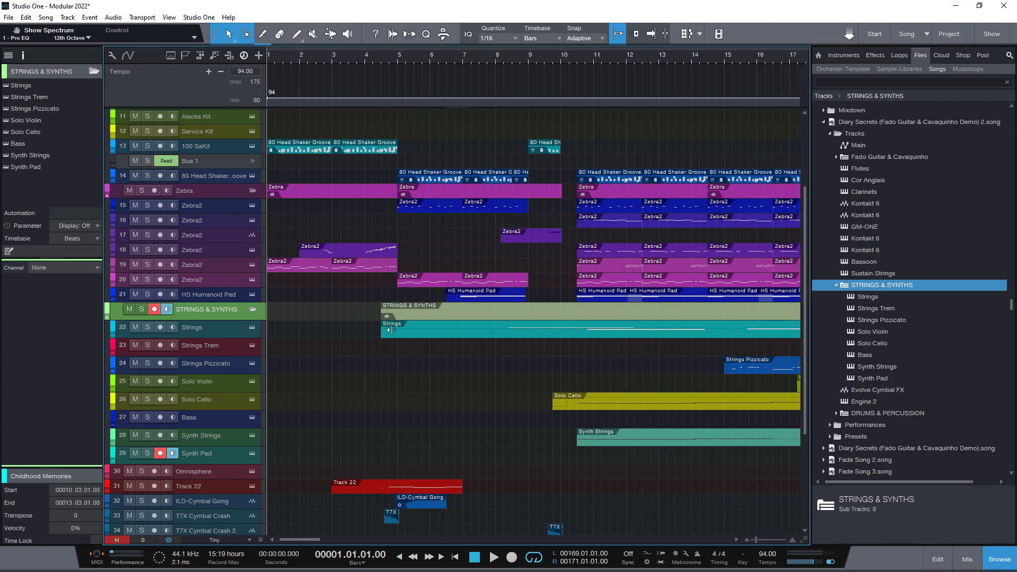
{"action": "key", "text": "w"}
{"action": "key", "text": "w"}
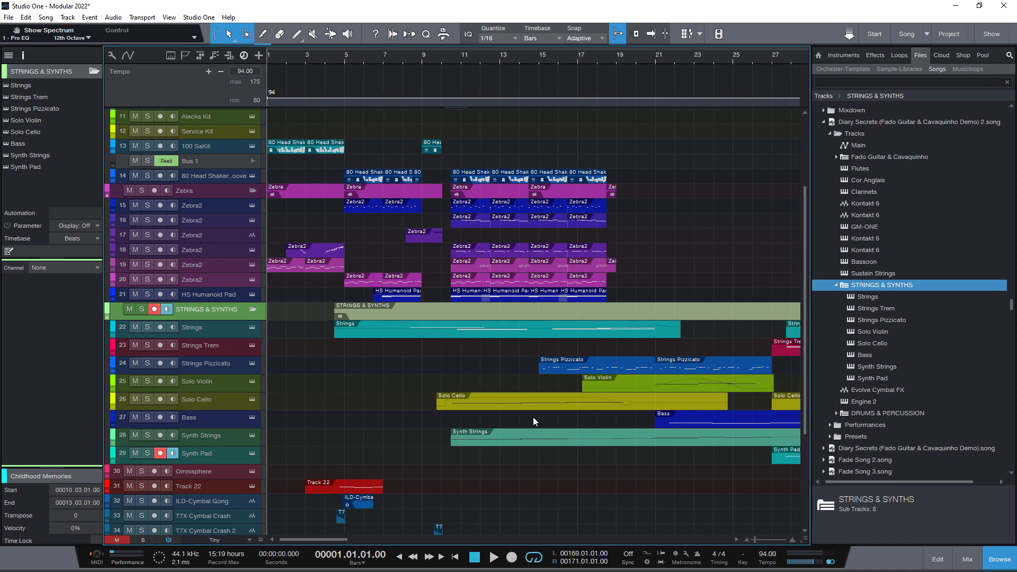
{"action": "left_click", "coordinate": [440, 320]}
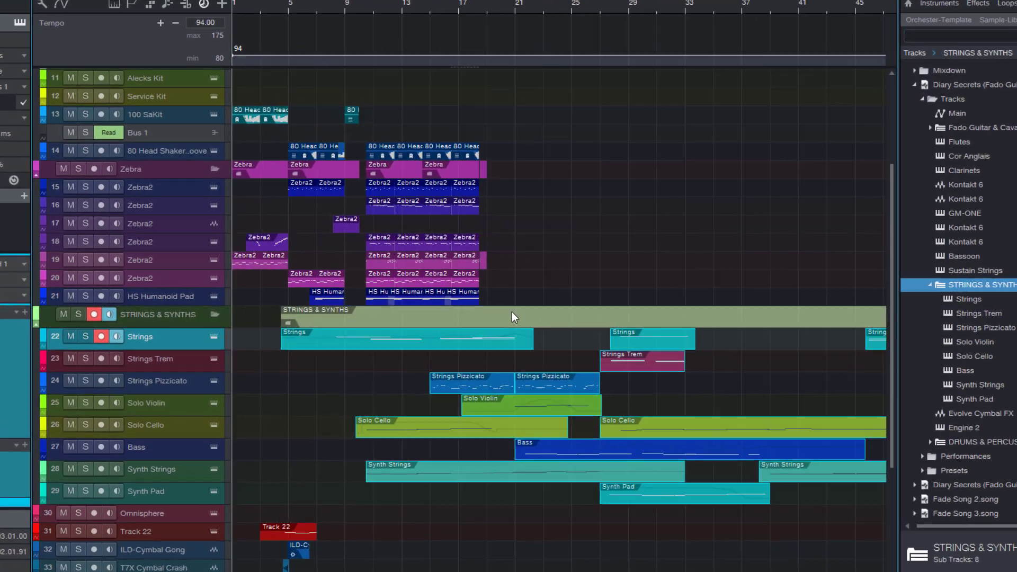
{"action": "key", "text": "w"}
{"action": "key", "text": "w"}
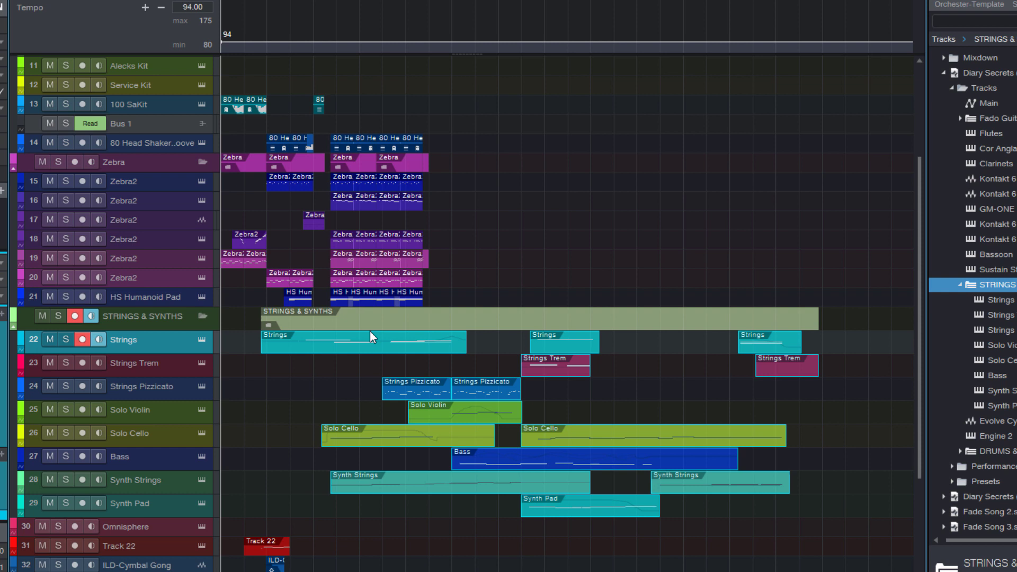
Delete all events on the strings folder tracks and move the selection down to Solo Violin.
{"action": "key", "text": "Delete"}
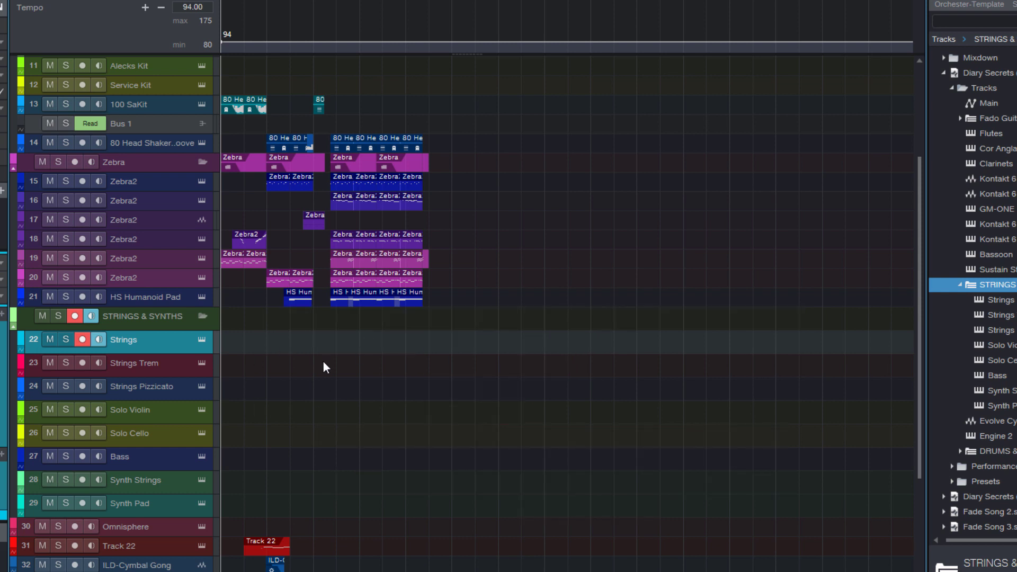
{"action": "key", "text": "Down"}
{"action": "key", "text": "Down"}
{"action": "key", "text": "Down"}
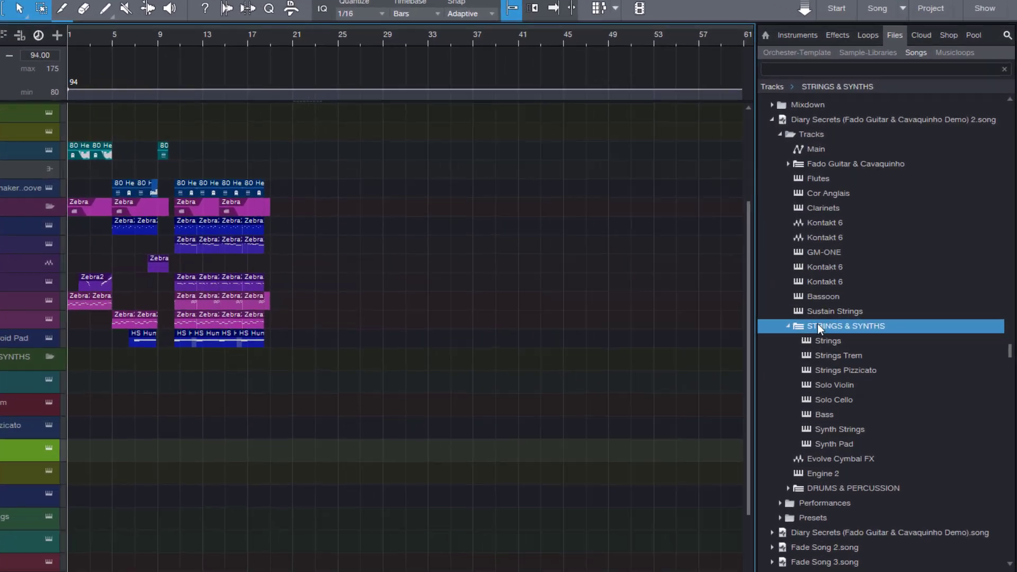
Add STRINGS & SYNTHS as a new root tab, briefly check Musicloops, then switch back to it.
{"action": "right_click", "coordinate": [864, 286]}
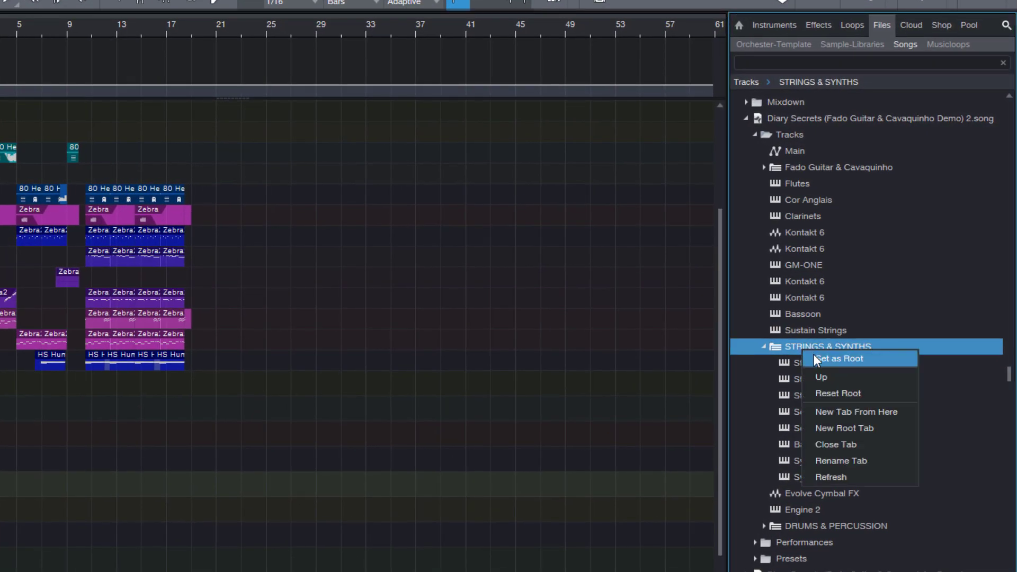
{"action": "left_click", "coordinate": [835, 412]}
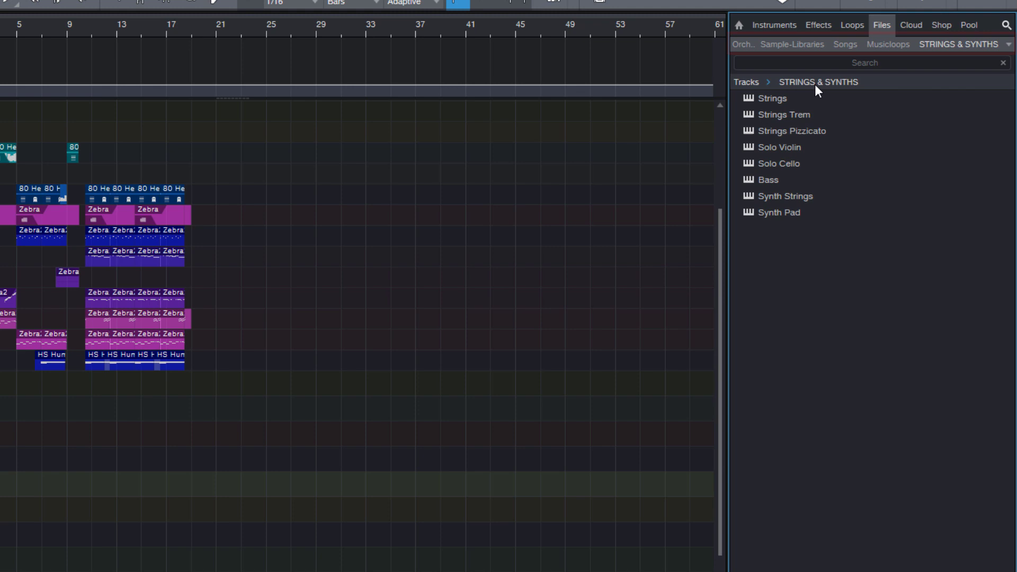
{"action": "left_click", "coordinate": [894, 44]}
{"action": "left_click", "coordinate": [982, 46]}
{"action": "key", "text": "e"}
{"action": "key", "text": "e"}
{"action": "key", "text": "e"}
{"action": "key", "text": "e"}
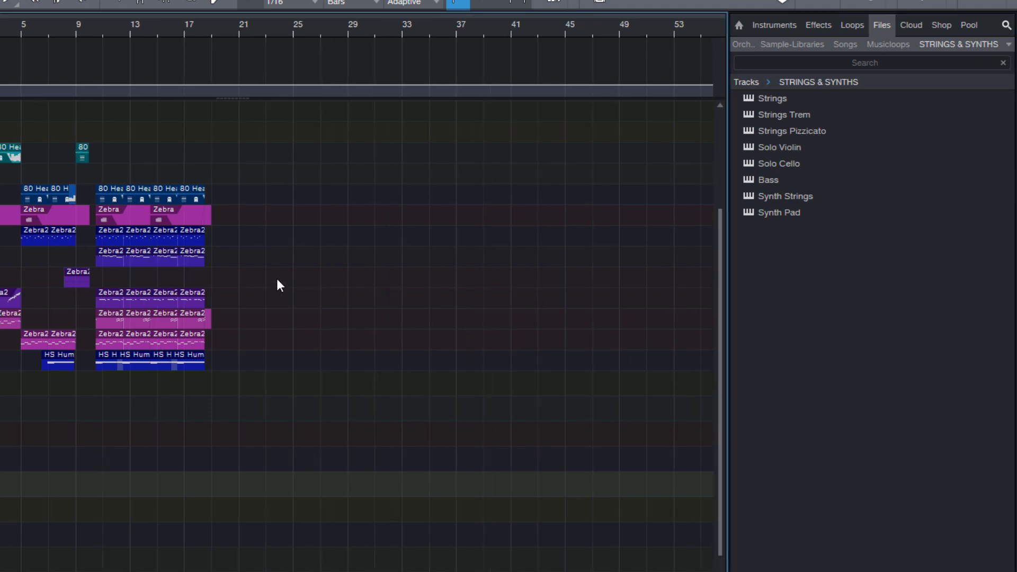
{"action": "key", "text": "e"}
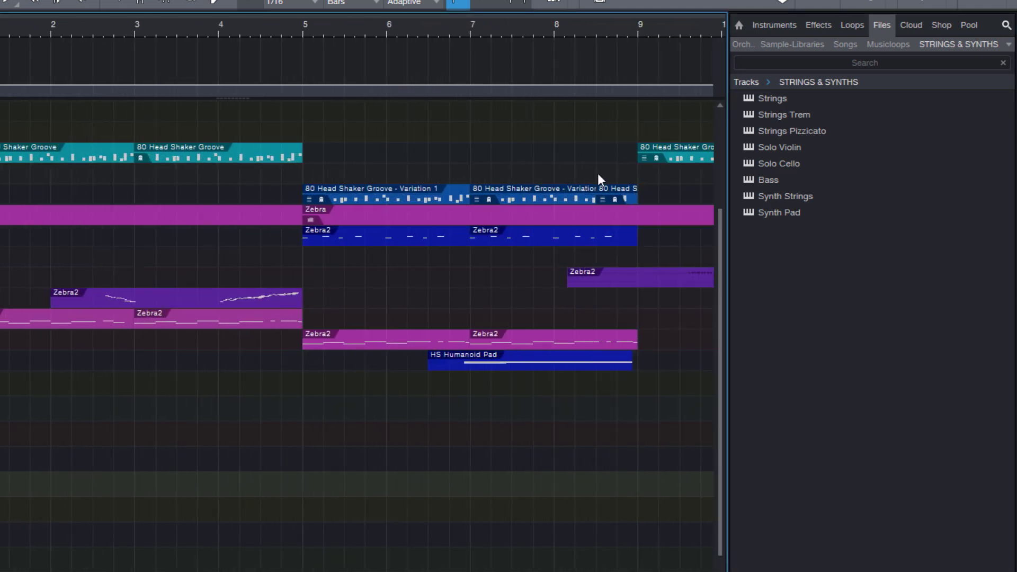
{"action": "scroll", "coordinate": [594, 170], "scroll_direction": "up", "scroll_amount": 4}
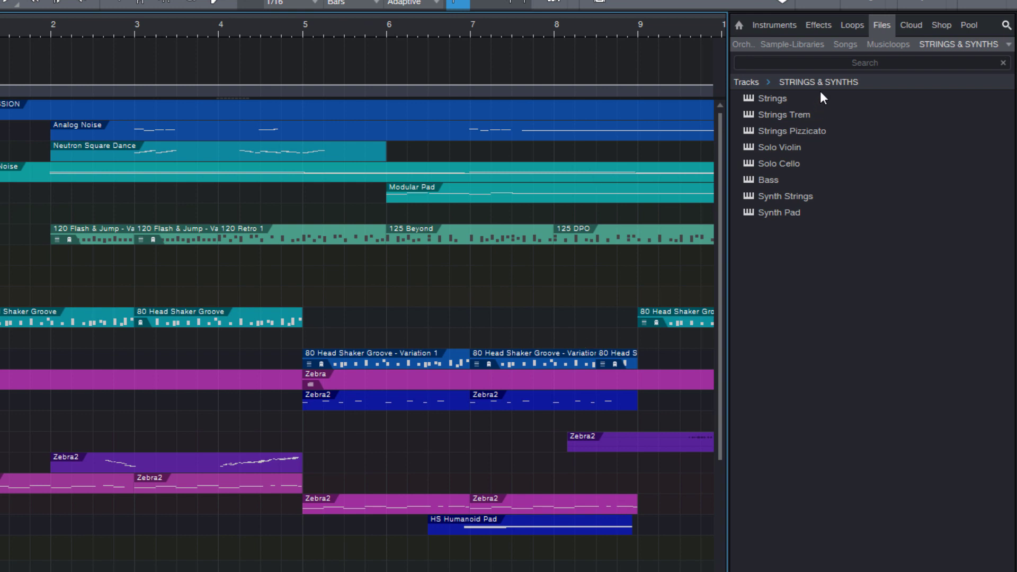
From the Songs root, expand the demo song's Presets > Channels > Main folder.
{"action": "left_click", "coordinate": [843, 45]}
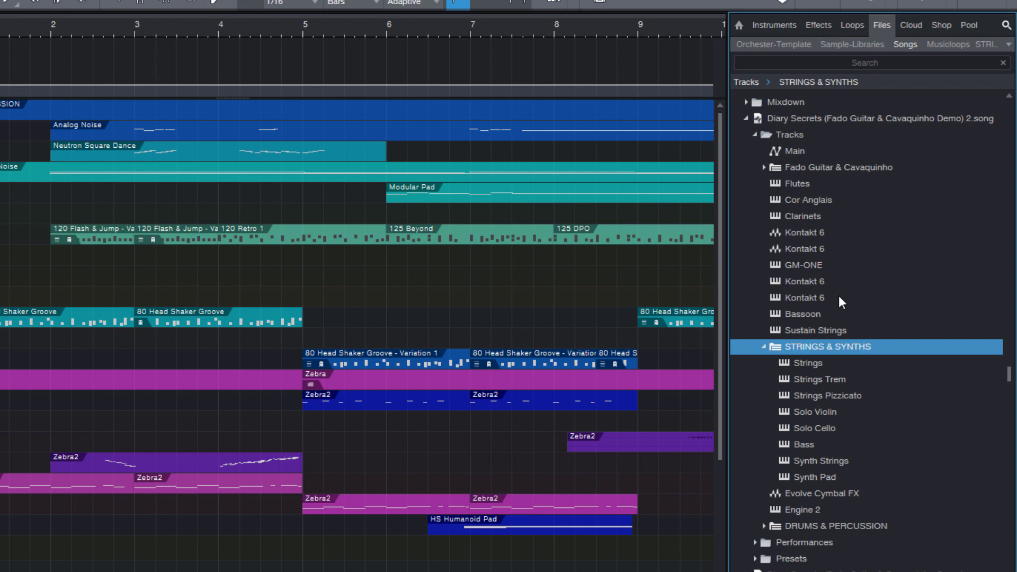
{"action": "scroll", "coordinate": [838, 297], "scroll_direction": "down", "scroll_amount": 3}
{"action": "left_click", "coordinate": [801, 412]}
{"action": "scroll", "coordinate": [801, 412], "scroll_direction": "down", "scroll_amount": 2}
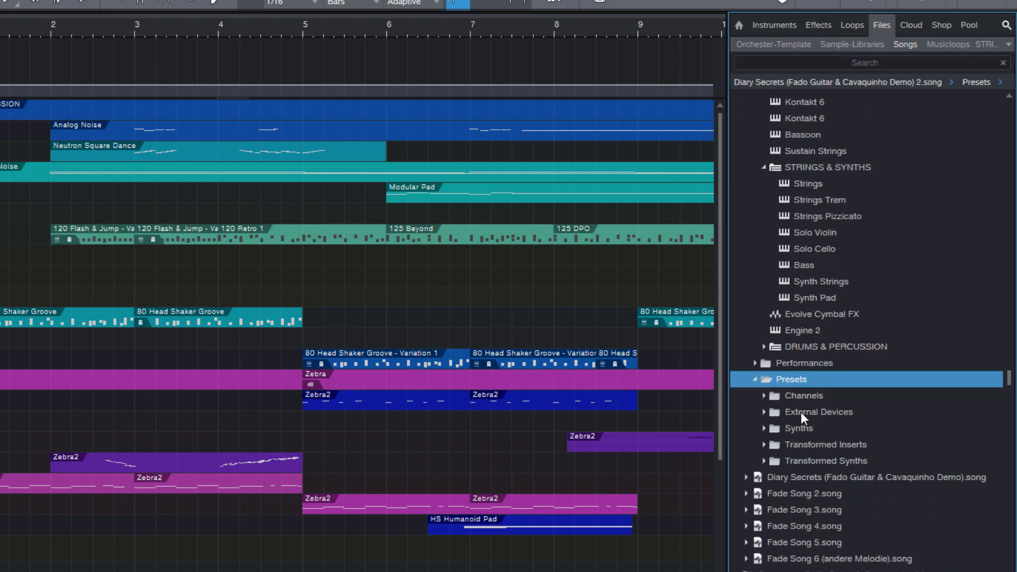
{"action": "left_click", "coordinate": [799, 345]}
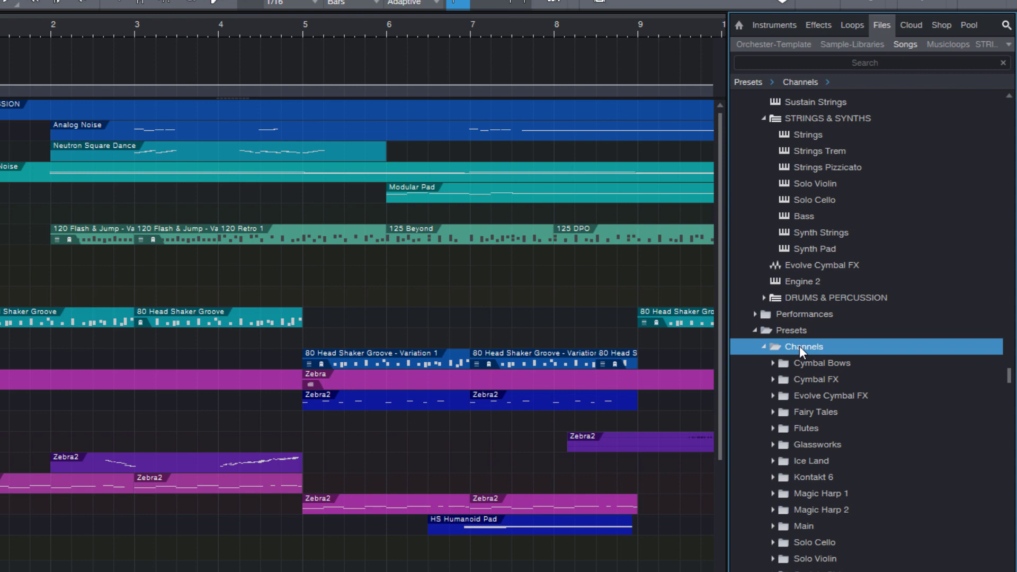
{"action": "scroll", "coordinate": [799, 346], "scroll_direction": "down", "scroll_amount": 4}
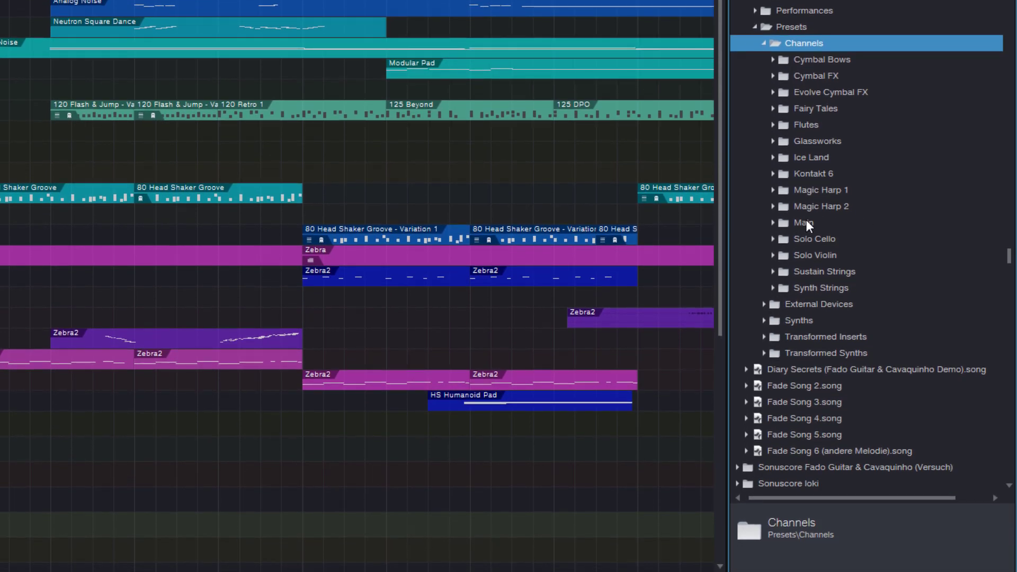
{"action": "left_click", "coordinate": [806, 220]}
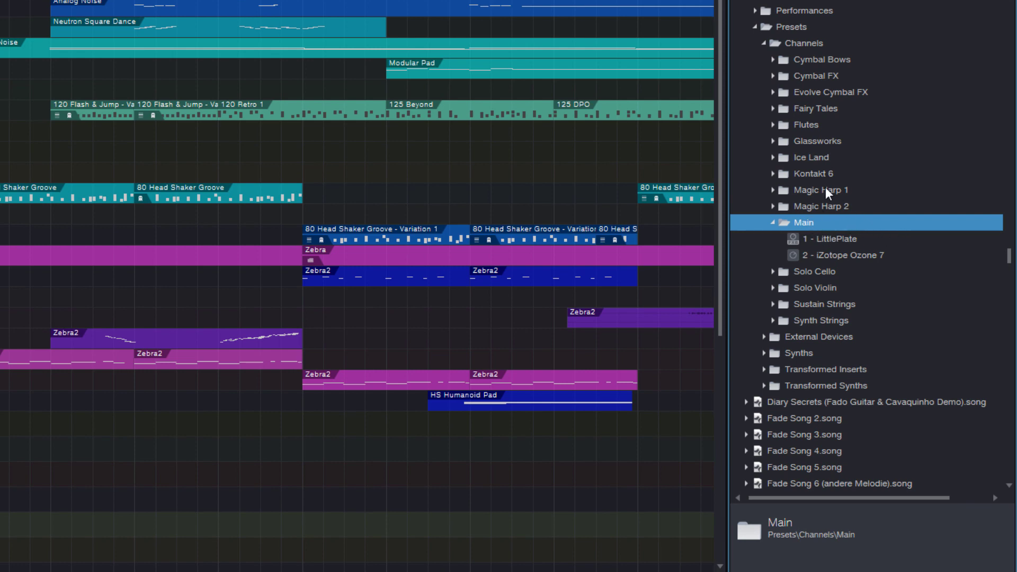
Load the Main channel preset's LittlePlate and iZotope Ozone 7 onto the Main output channel's inserts.
{"action": "key", "text": "F3"}
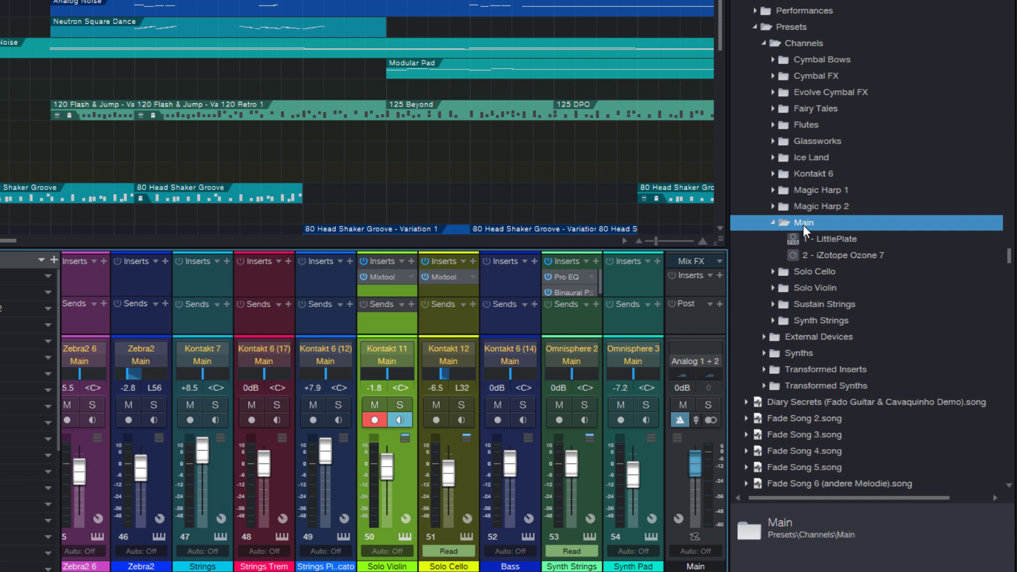
{"action": "left_click_drag", "start_coordinate": [803, 225], "coordinate": [689, 287]}
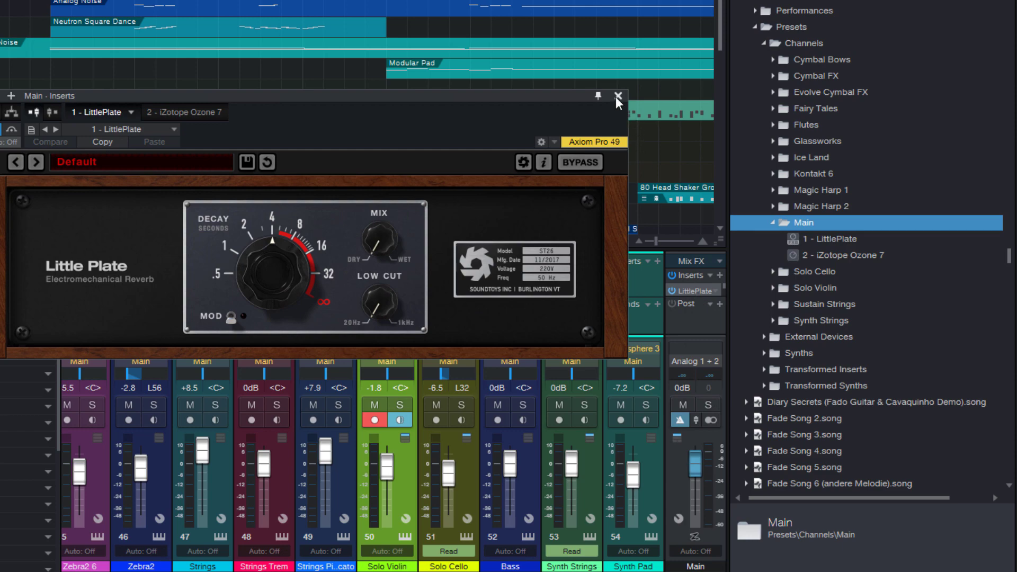
{"action": "left_click", "coordinate": [617, 97]}
{"action": "left_click_drag", "start_coordinate": [652, 248], "coordinate": [654, 200]}
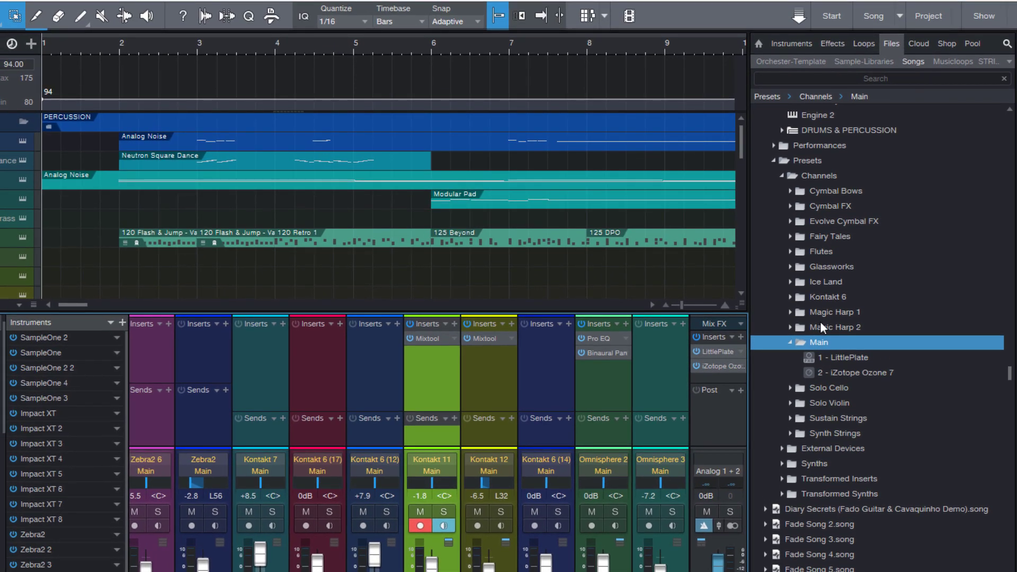
Hide the mixer and pick the Loops folder under the Musicloops location.
{"action": "key", "text": "F3"}
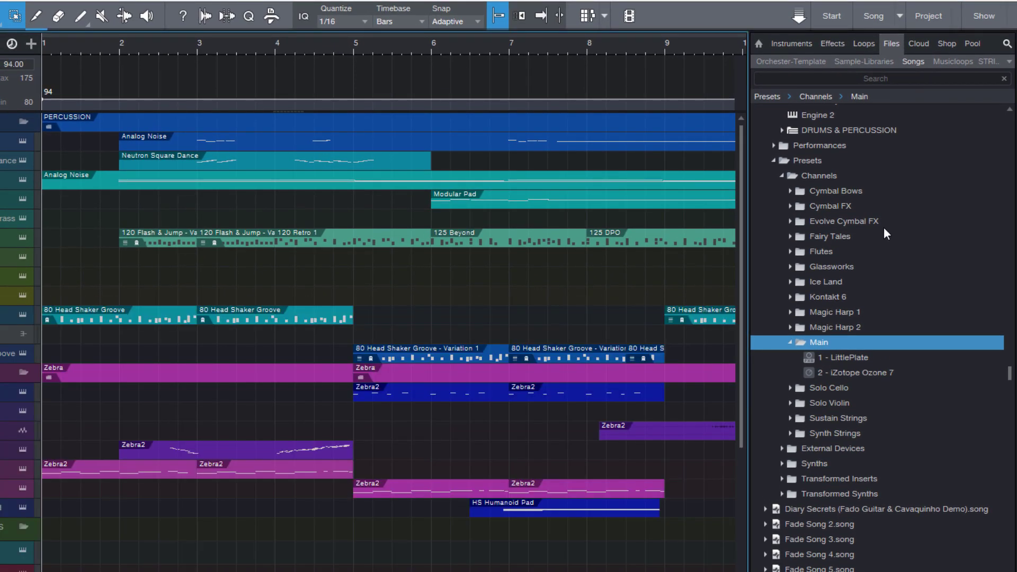
{"action": "left_click", "coordinate": [949, 62]}
{"action": "scroll", "coordinate": [799, 358], "scroll_direction": "up", "scroll_amount": 2}
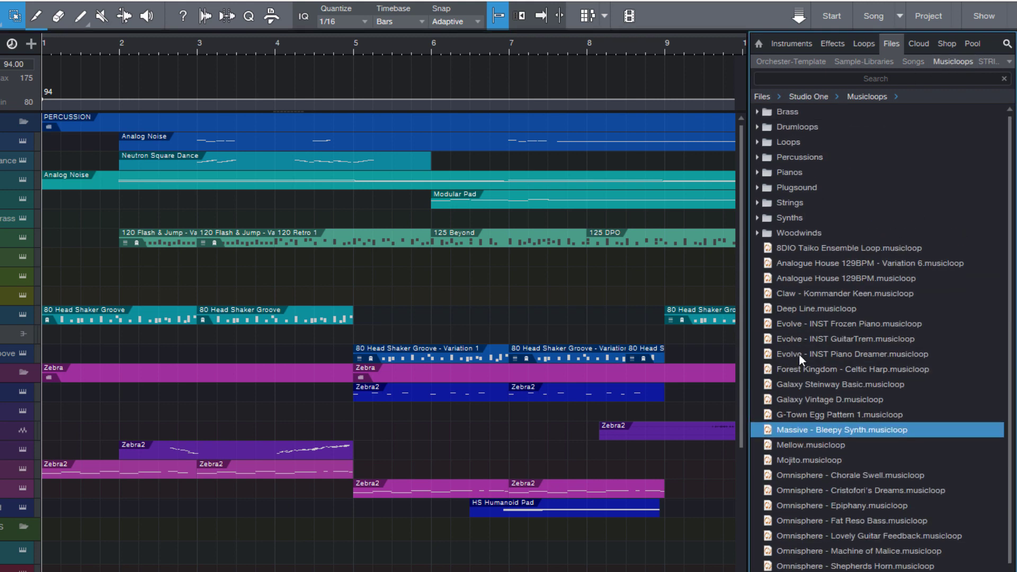
{"action": "left_click", "coordinate": [788, 143]}
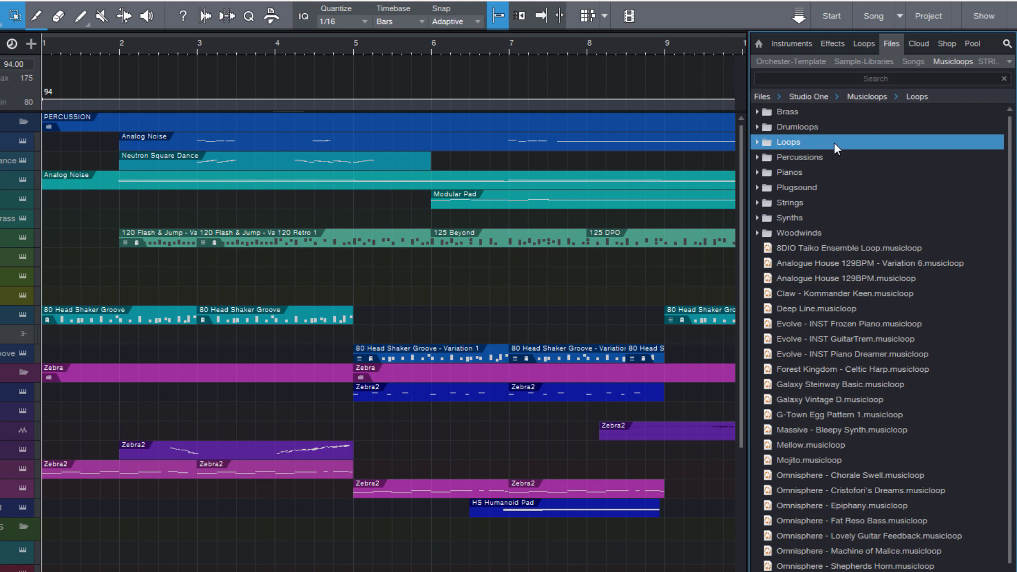
{"action": "scroll", "coordinate": [842, 169], "scroll_direction": "down", "scroll_amount": 2}
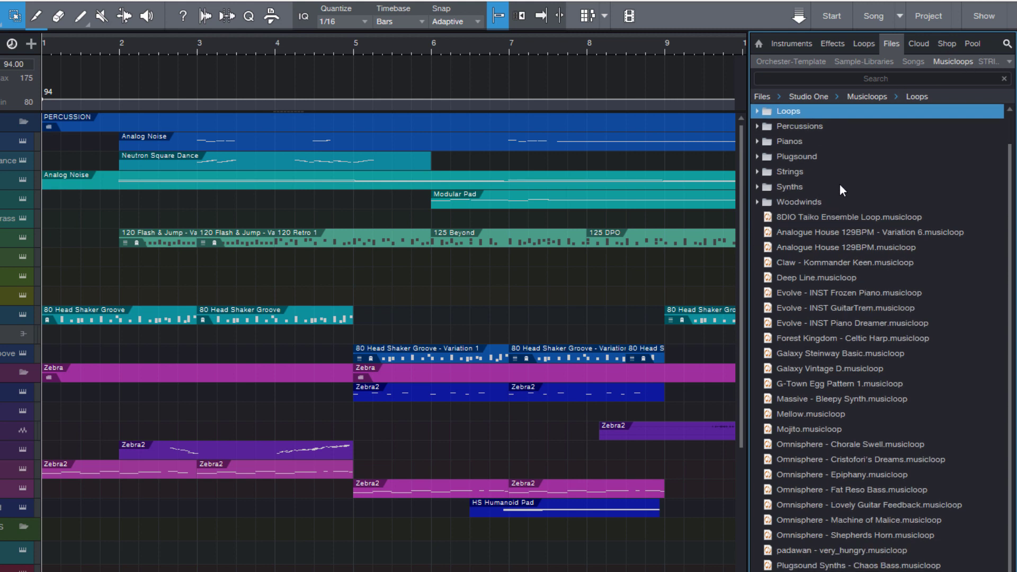
{"action": "scroll", "coordinate": [824, 191], "scroll_direction": "up", "scroll_amount": 2}
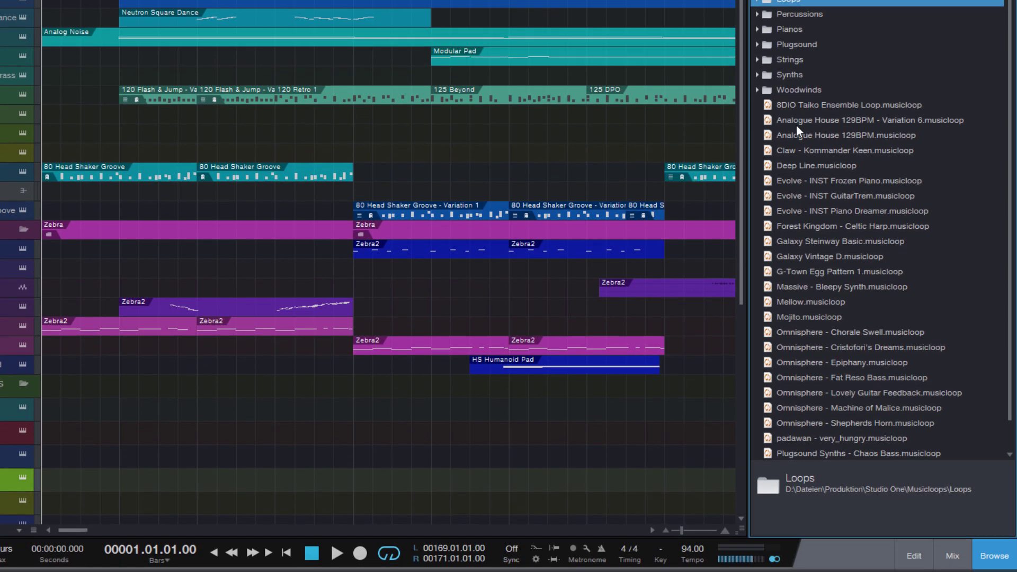
Preview the Analogue House, Frozen Piano, GuitarTrem, Forest Kingdom, Galaxy Vintage D and Bleepy Synth loops.
{"action": "left_click", "coordinate": [784, 135]}
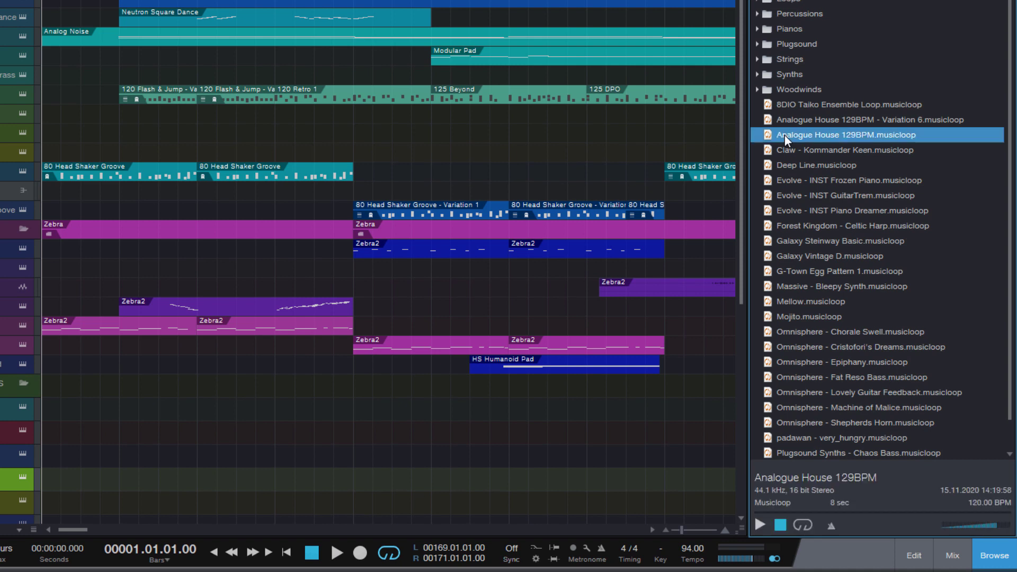
{"action": "left_click", "coordinate": [792, 182]}
{"action": "left_click", "coordinate": [792, 194]}
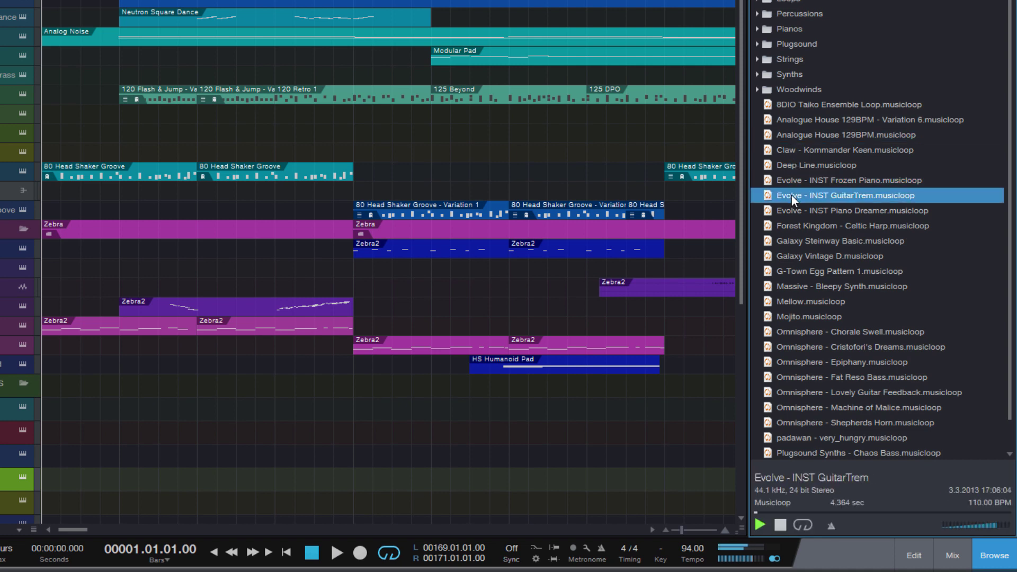
{"action": "left_click", "coordinate": [791, 225]}
{"action": "left_click", "coordinate": [796, 261]}
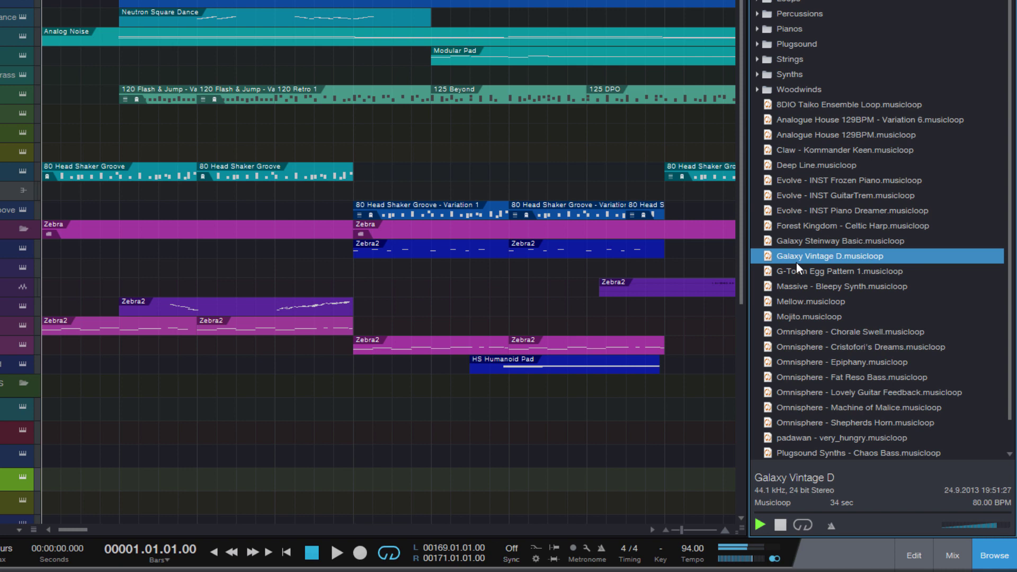
{"action": "left_click", "coordinate": [796, 286]}
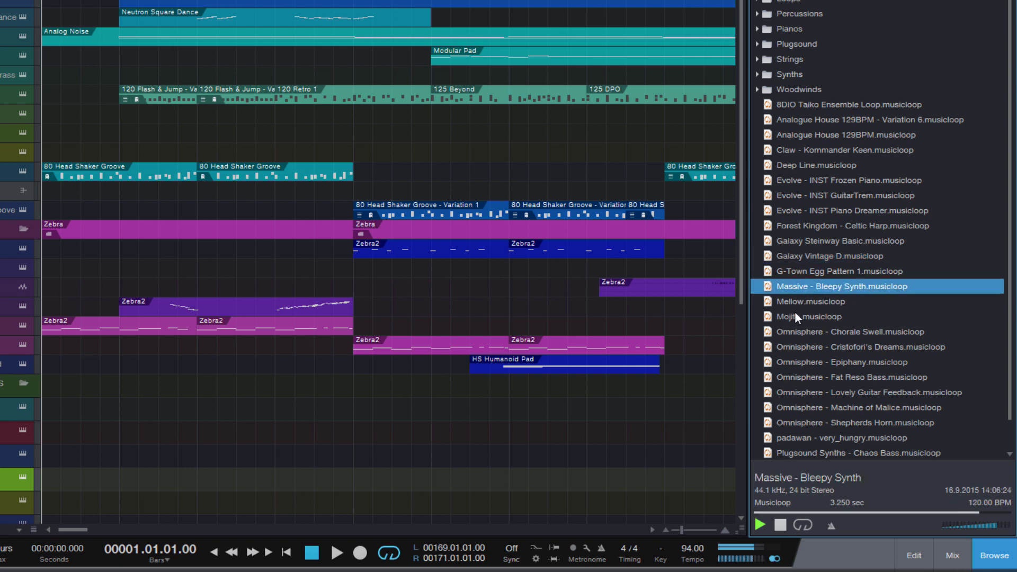
Add the Massive - Bleepy Synth loop at bar 3 and play its notes in the editor.
{"action": "left_click_drag", "start_coordinate": [818, 288], "coordinate": [249, 142]}
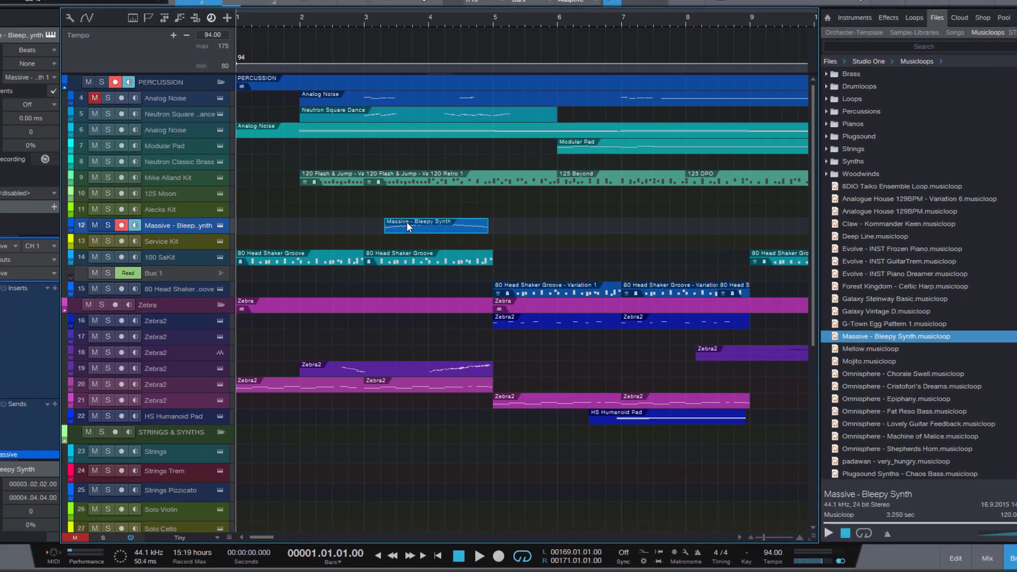
{"action": "double_click", "coordinate": [407, 225]}
{"action": "key", "text": "space"}
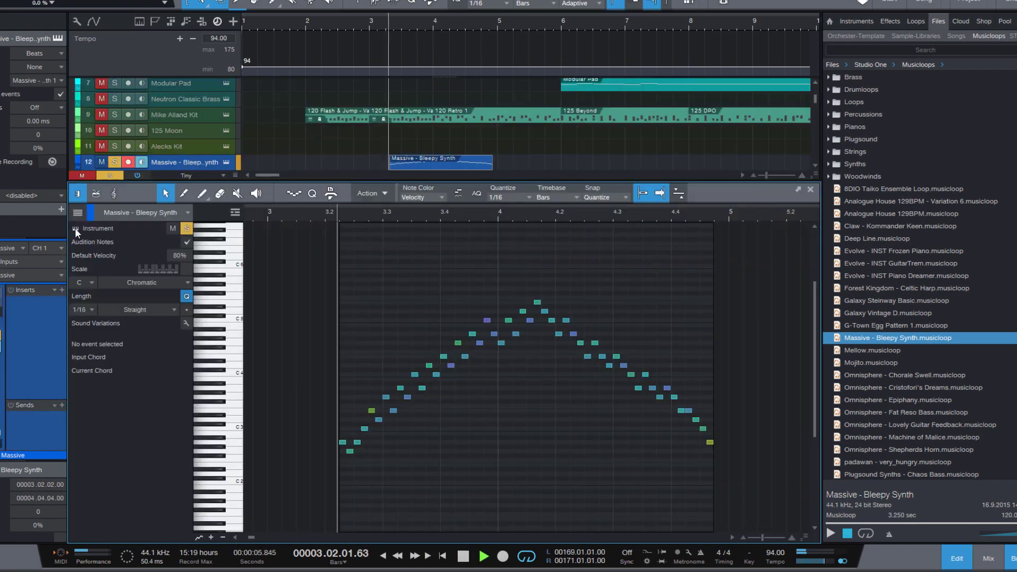
Check the track's Massive instrument window, then switch the view to the mixer.
{"action": "left_click", "coordinate": [75, 228]}
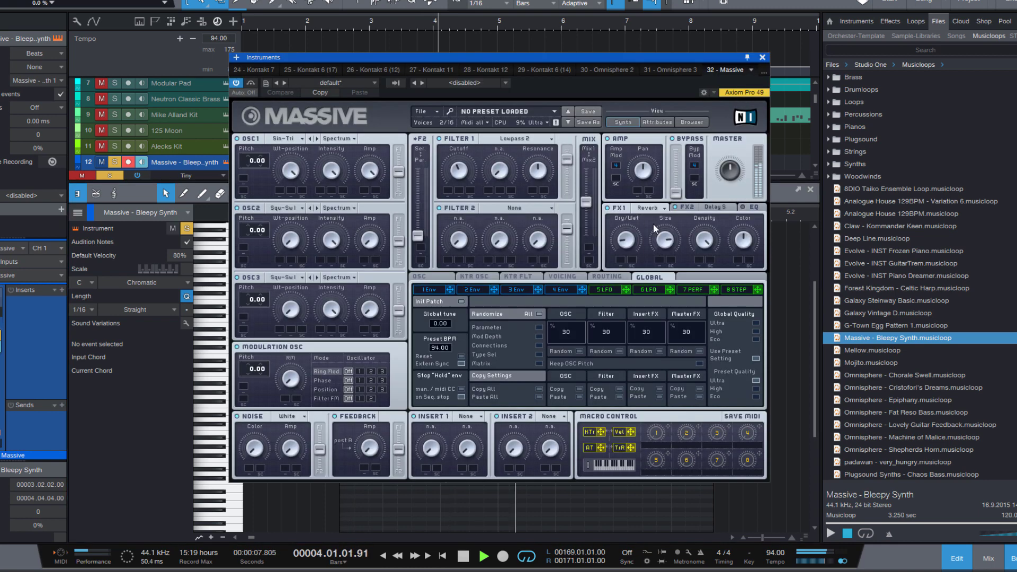
{"action": "left_click", "coordinate": [762, 58]}
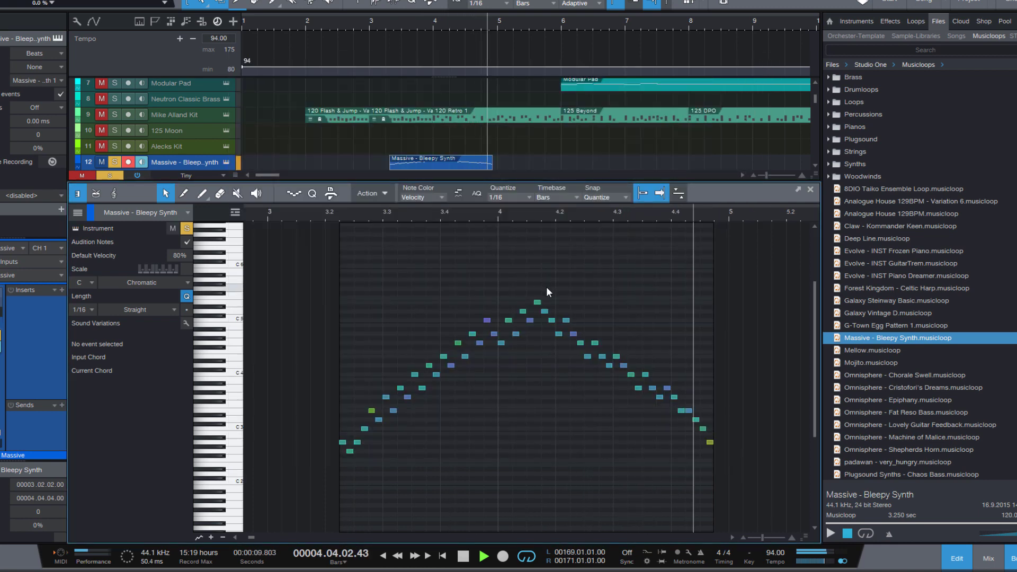
{"action": "key", "text": "F3"}
{"action": "key", "text": "F3"}
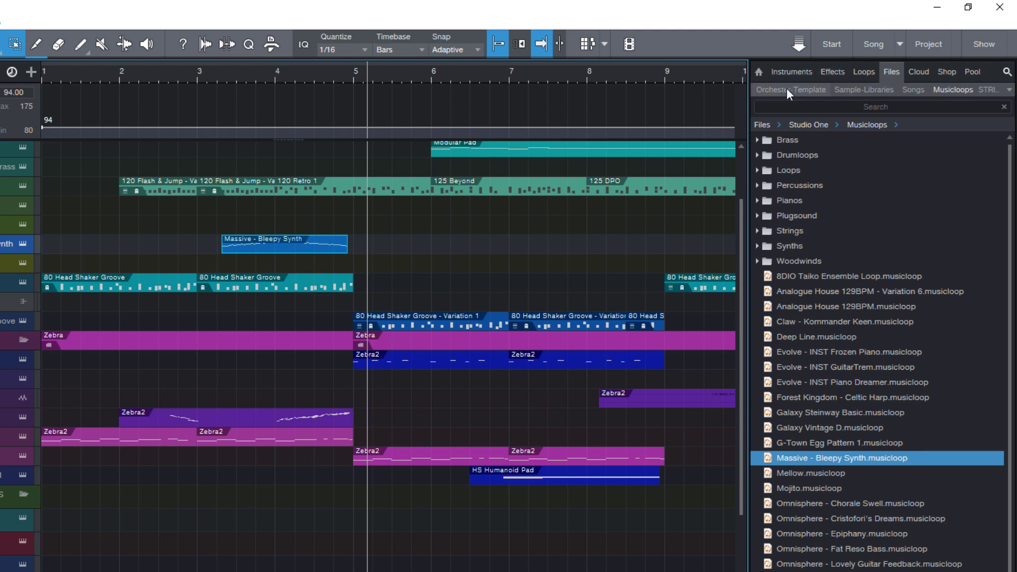
Select the STRINGS & SYNTHS location and move its tab to the far left.
{"action": "left_click", "coordinate": [1009, 91]}
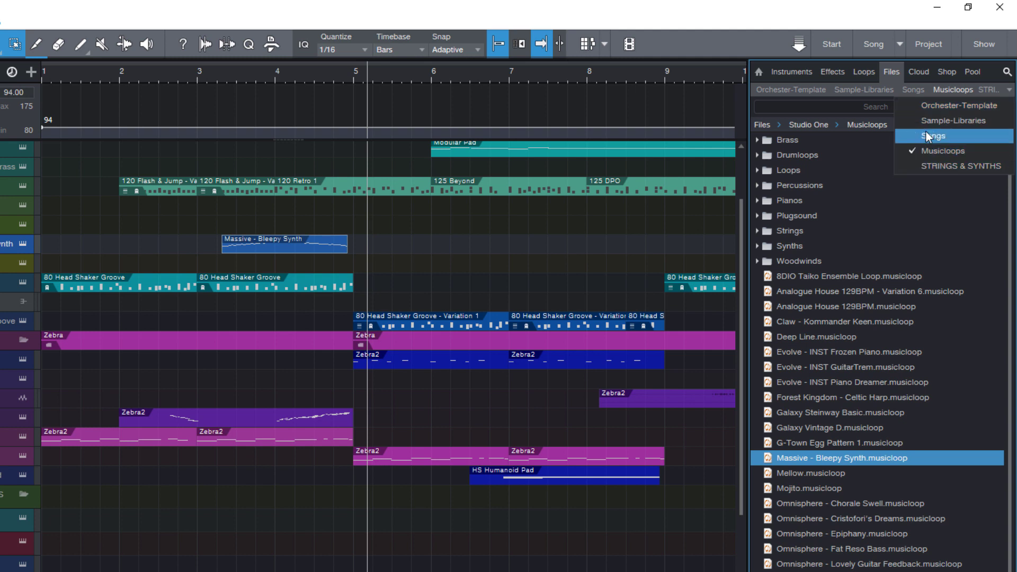
{"action": "left_click", "coordinate": [929, 165]}
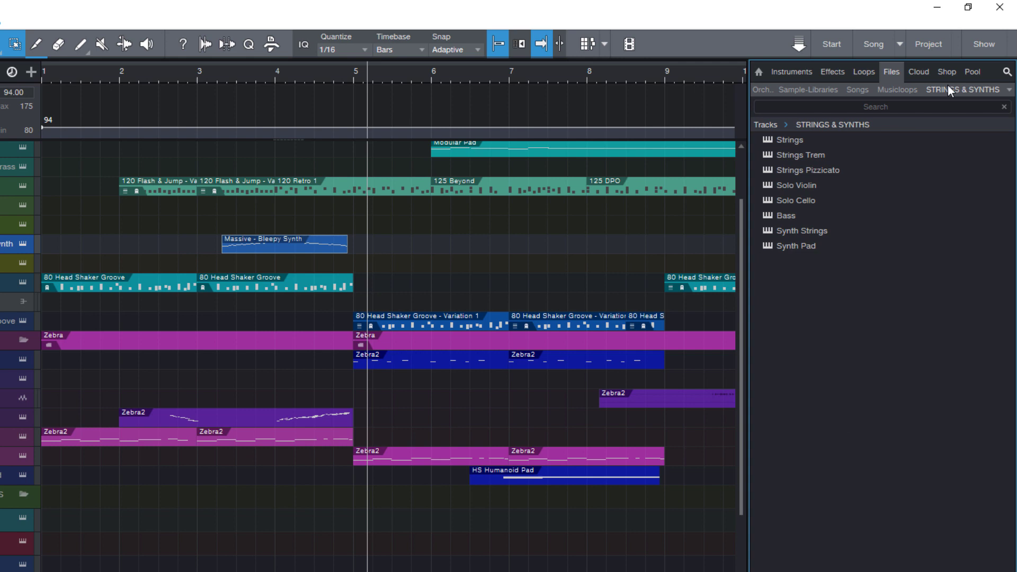
{"action": "left_click_drag", "start_coordinate": [948, 89], "coordinate": [858, 87]}
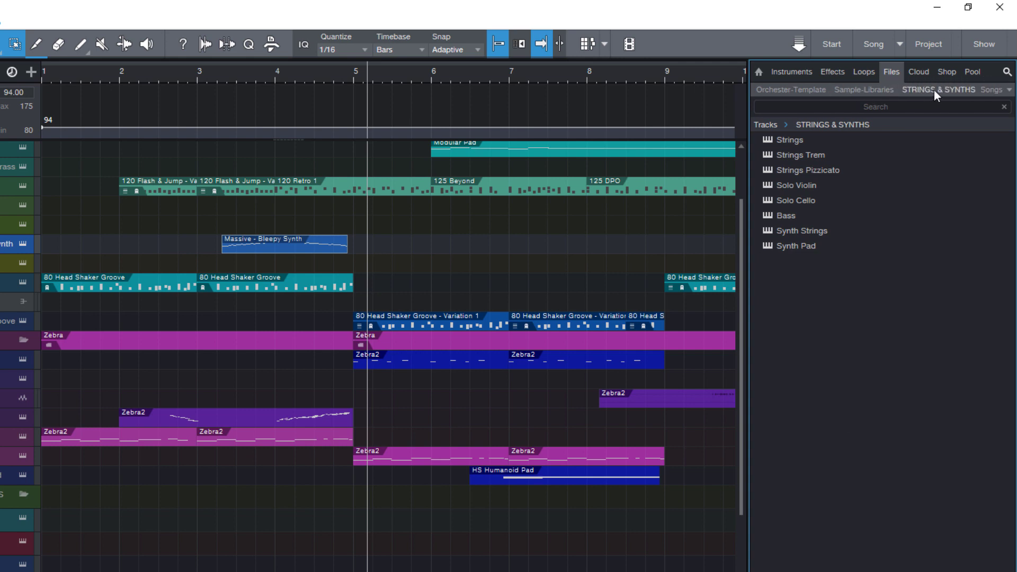
{"action": "left_click_drag", "start_coordinate": [933, 89], "coordinate": [783, 90]}
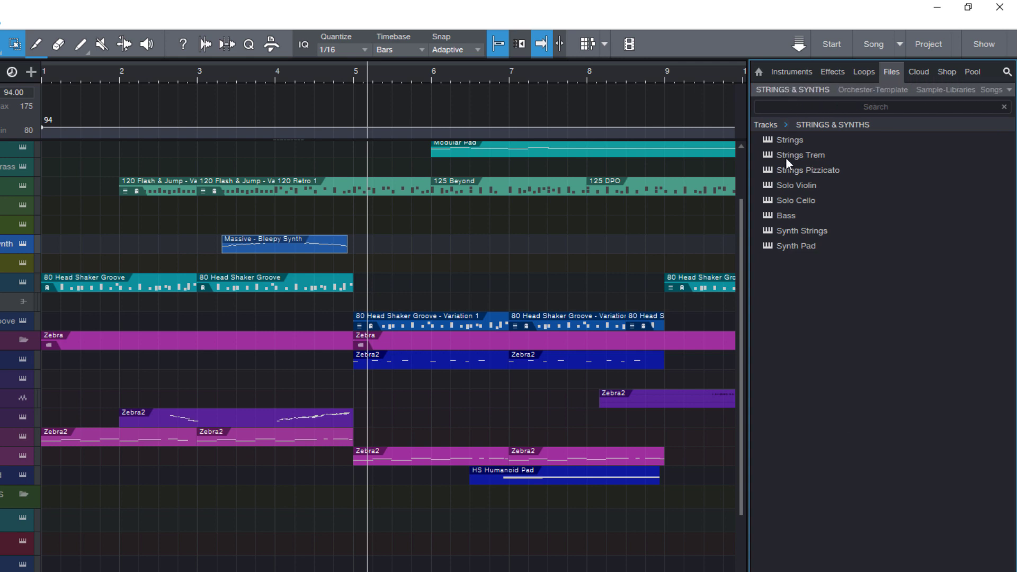
Rename the STRINGS & SYNTHS tab to 'Strings'.
{"action": "right_click", "coordinate": [764, 89]}
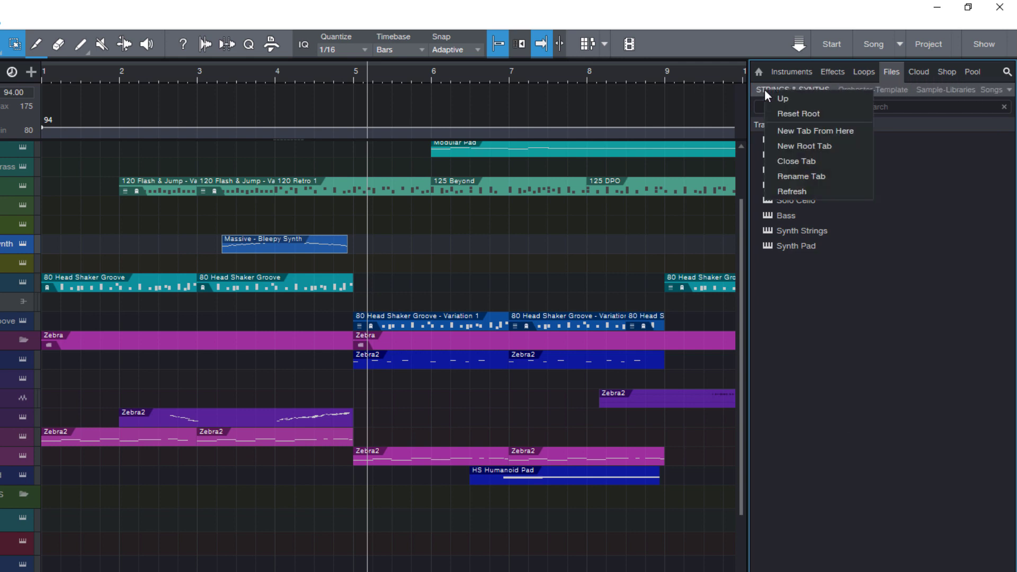
{"action": "left_click", "coordinate": [790, 176]}
{"action": "type", "text": "Strings"}
{"action": "key", "text": "Return"}
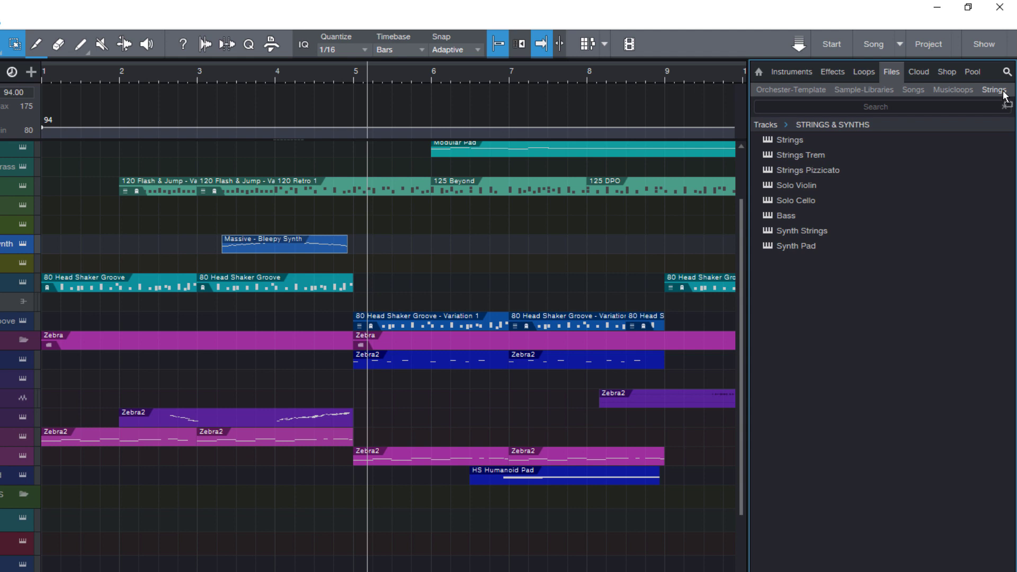
Search Musicloops for 'piano' and select the Piano Dreamer and Glass Piano loops.
{"action": "left_click", "coordinate": [952, 90]}
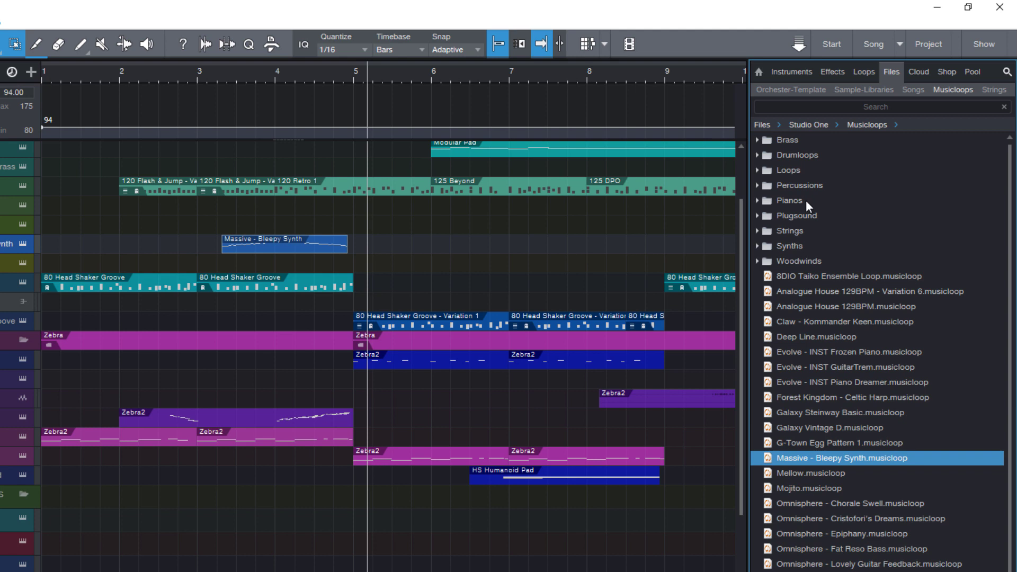
{"action": "key", "text": "ctrl+f"}
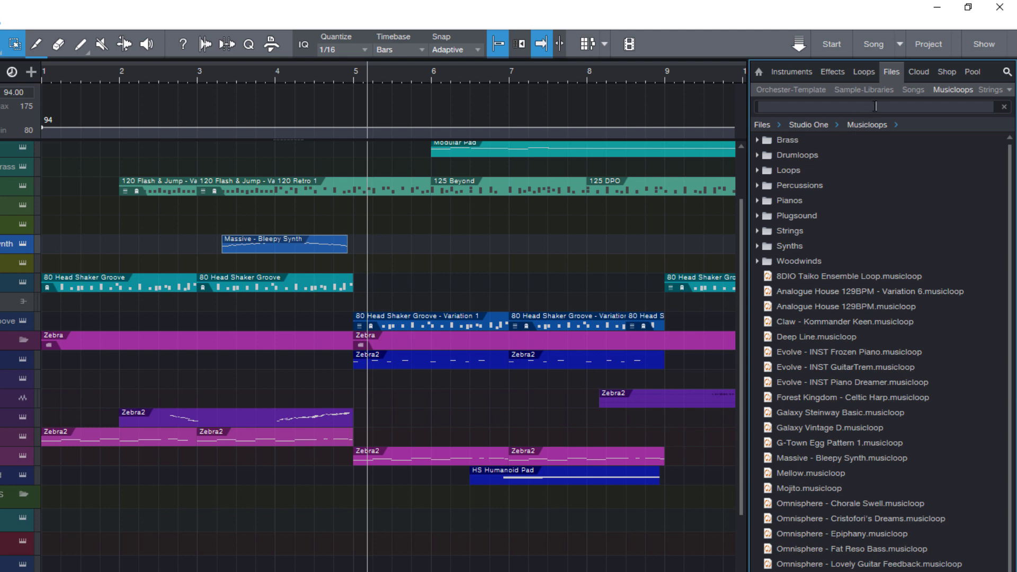
{"action": "type", "text": "piano"}
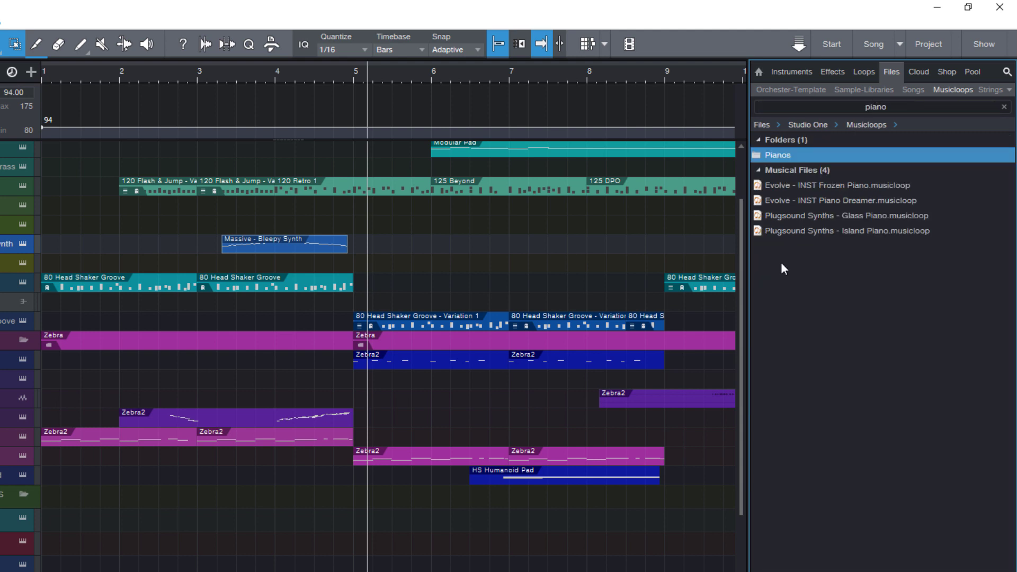
{"action": "left_click", "coordinate": [792, 201]}
{"action": "left_click", "coordinate": [793, 215]}
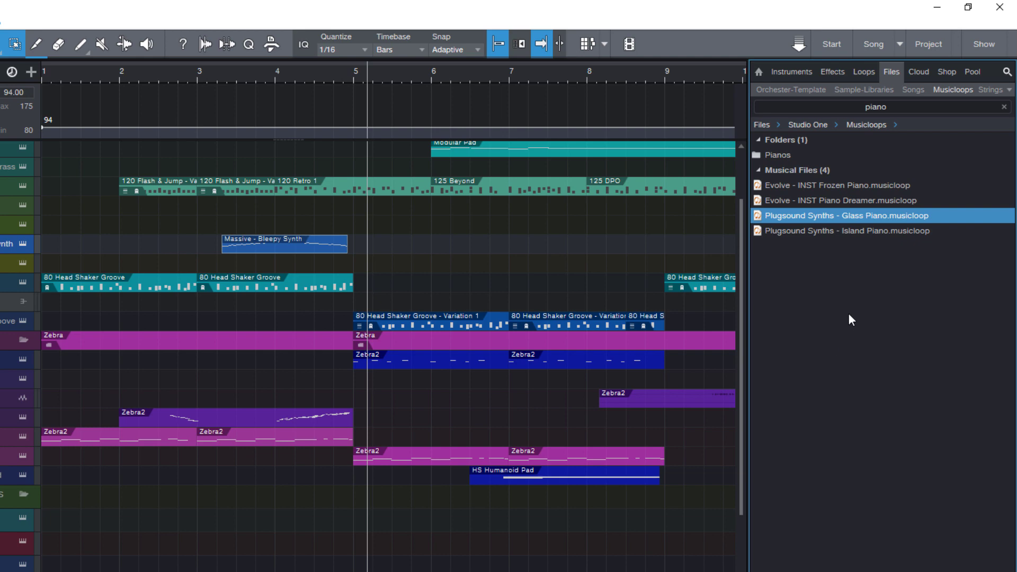
Show the Instruments list, with plug-ins like Absynth 5, Addictive Drums 2 and Battery 4.
{"action": "left_click", "coordinate": [793, 70]}
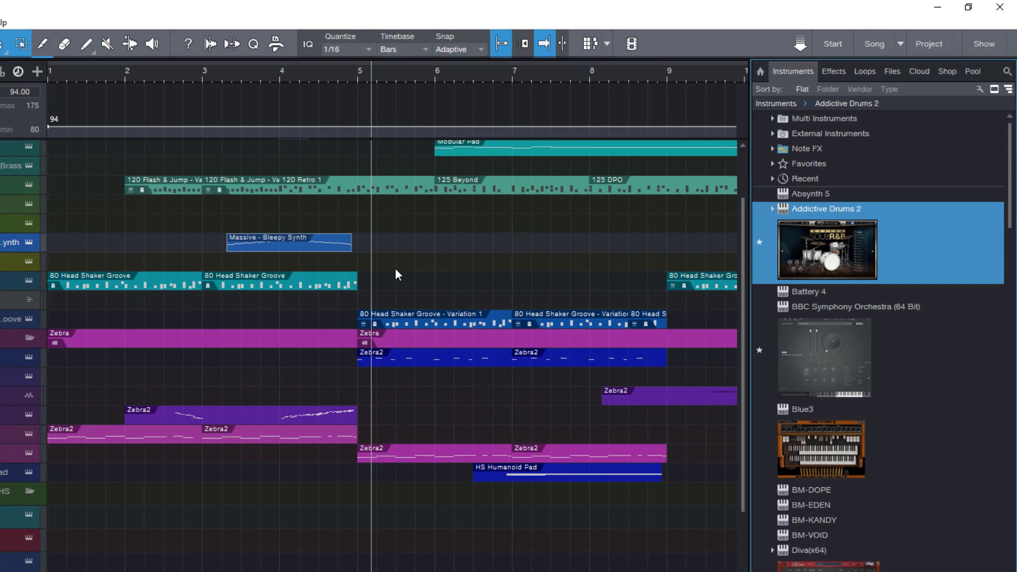